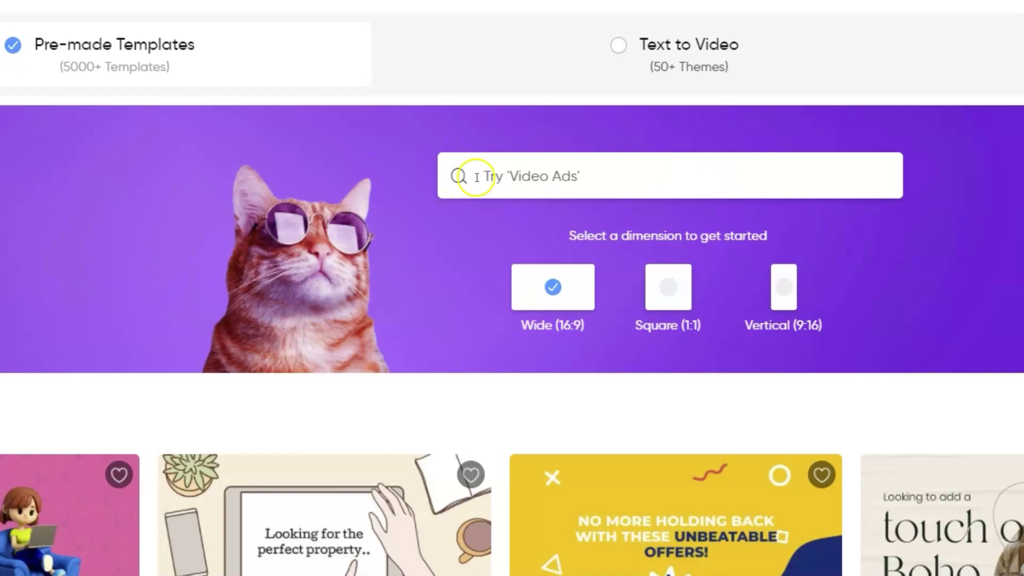
# Search the templates for 'Photography', bringing up 56 results.
pyautogui.click(484, 176)
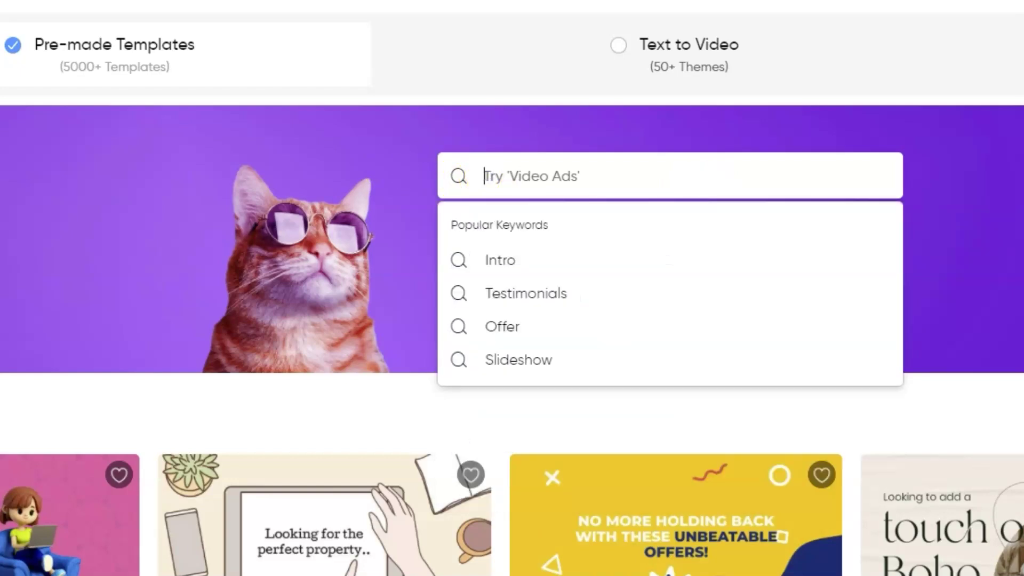
pyautogui.write('P')
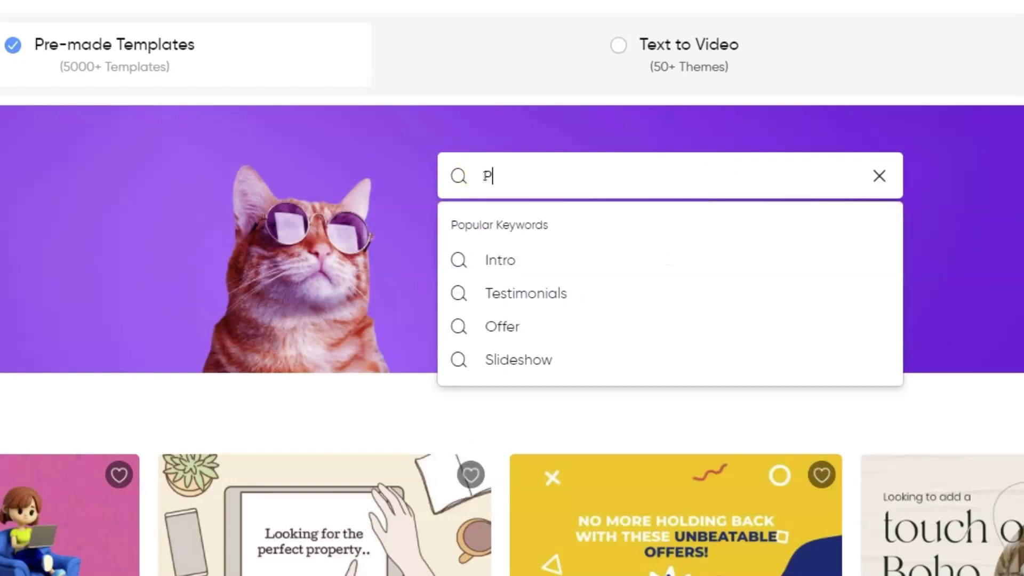
pyautogui.write('hotogr')
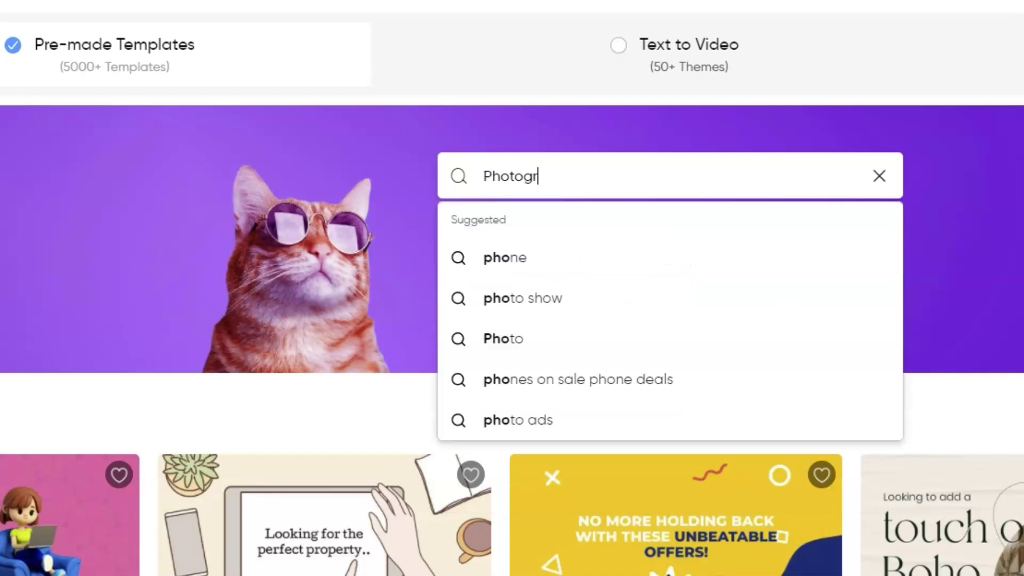
pyautogui.write('aphy')
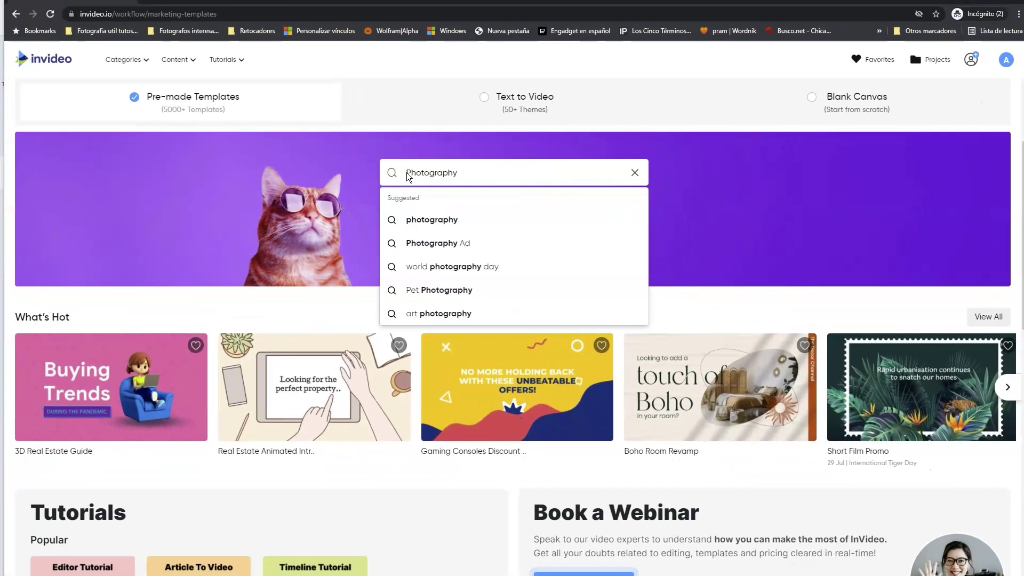
pyautogui.press('Return')
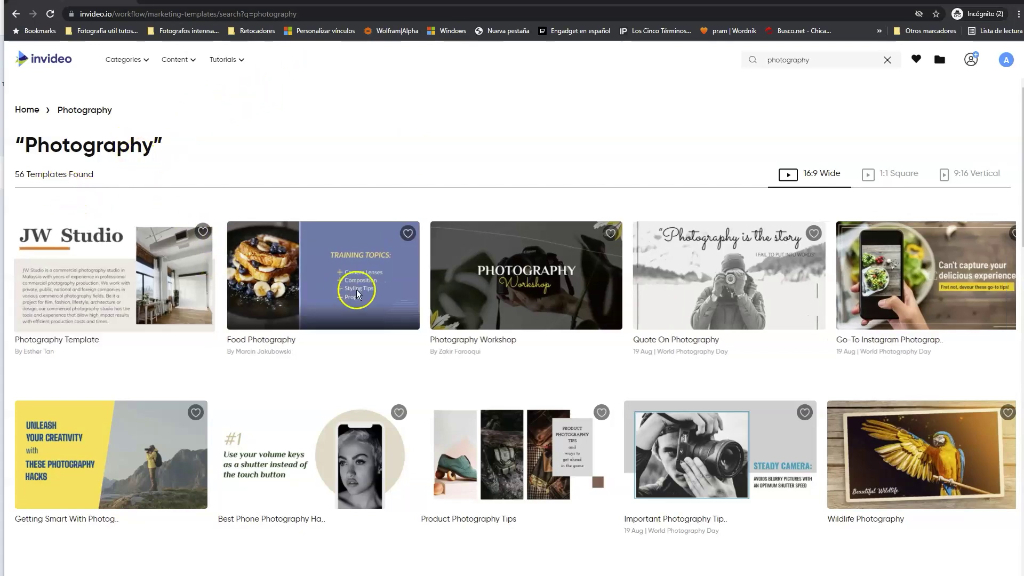
# Scroll through the Photography results and open the Look Book template's details.
pyautogui.moveTo(570, 294)
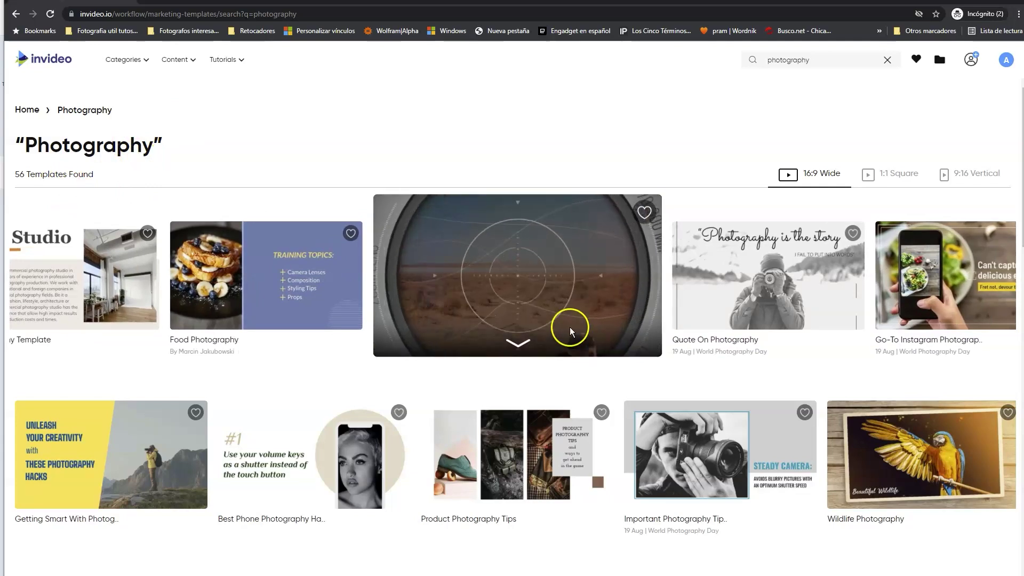
pyautogui.scroll(-1, 575, 305)
pyautogui.scroll(-3, 575, 305)
pyautogui.moveTo(381, 259)
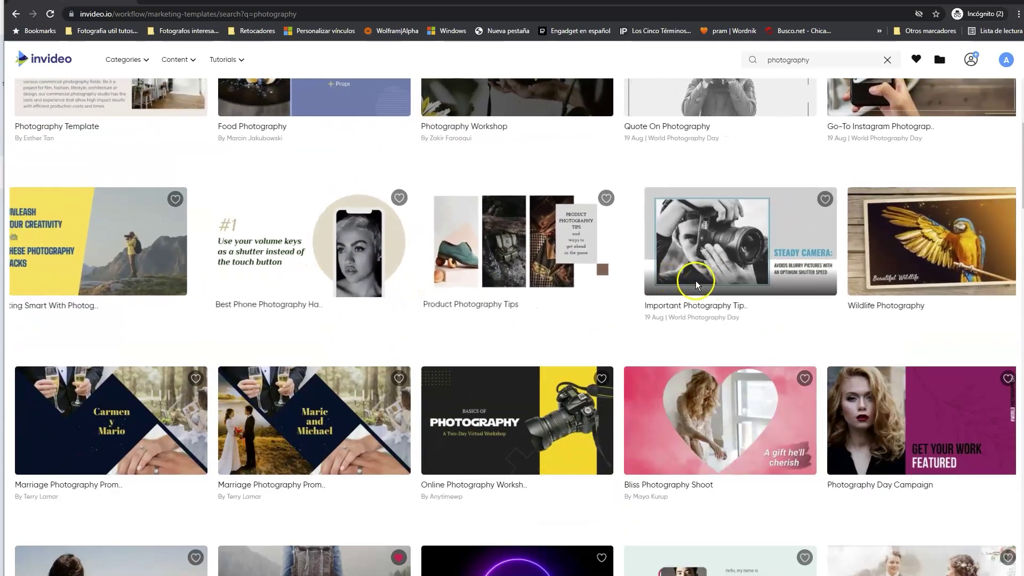
pyautogui.moveTo(693, 284)
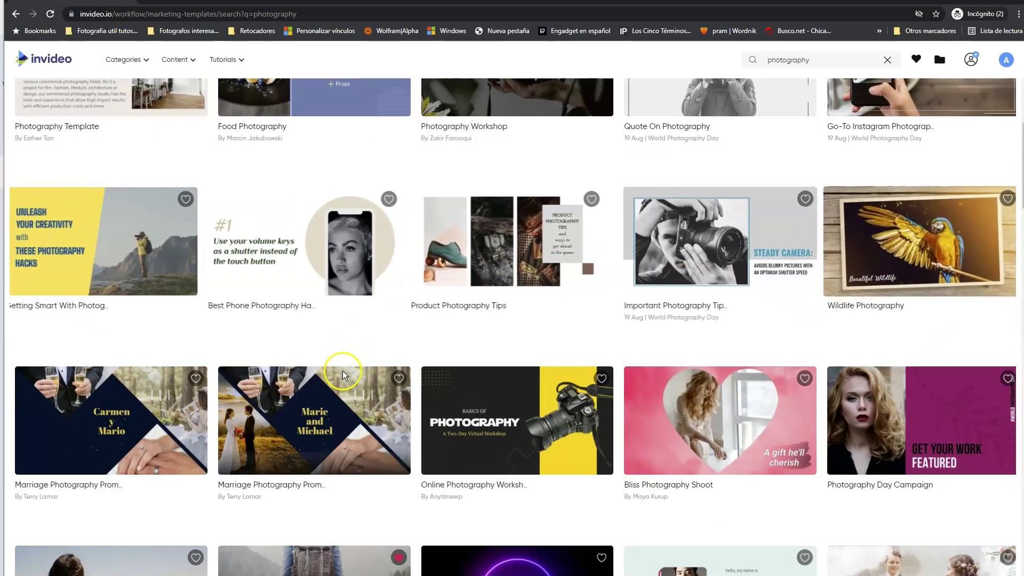
pyautogui.moveTo(365, 377)
pyautogui.scroll(-3, 356, 391)
pyautogui.scroll(-4, 359, 349)
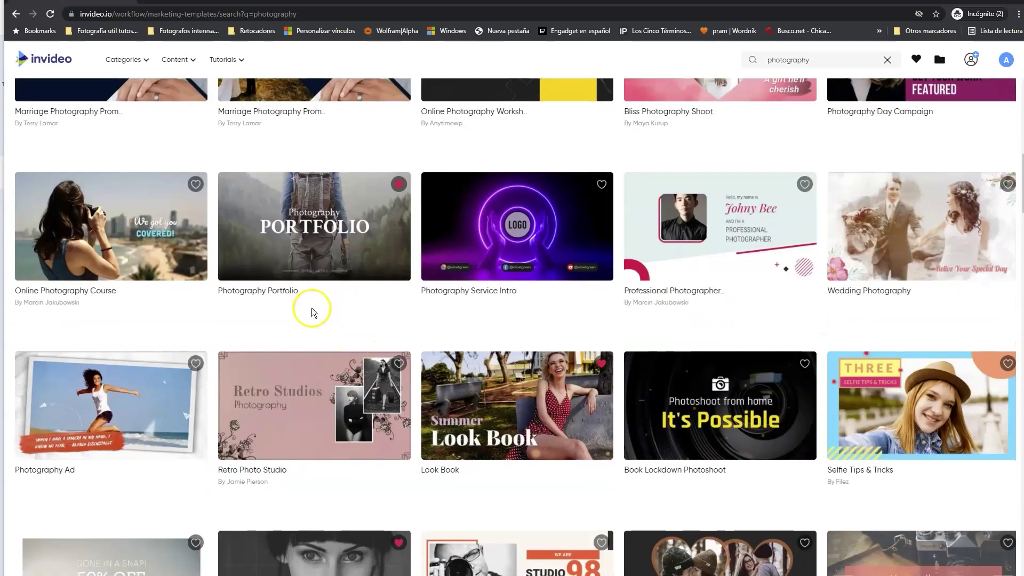
pyautogui.scroll(-1, 344, 327)
pyautogui.scroll(-2, 352, 328)
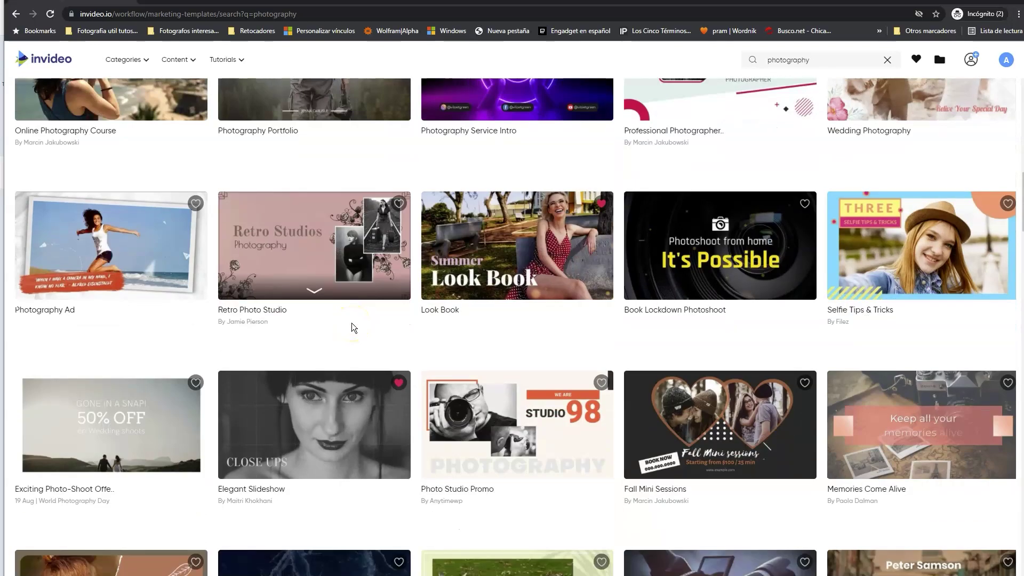
pyautogui.moveTo(380, 297)
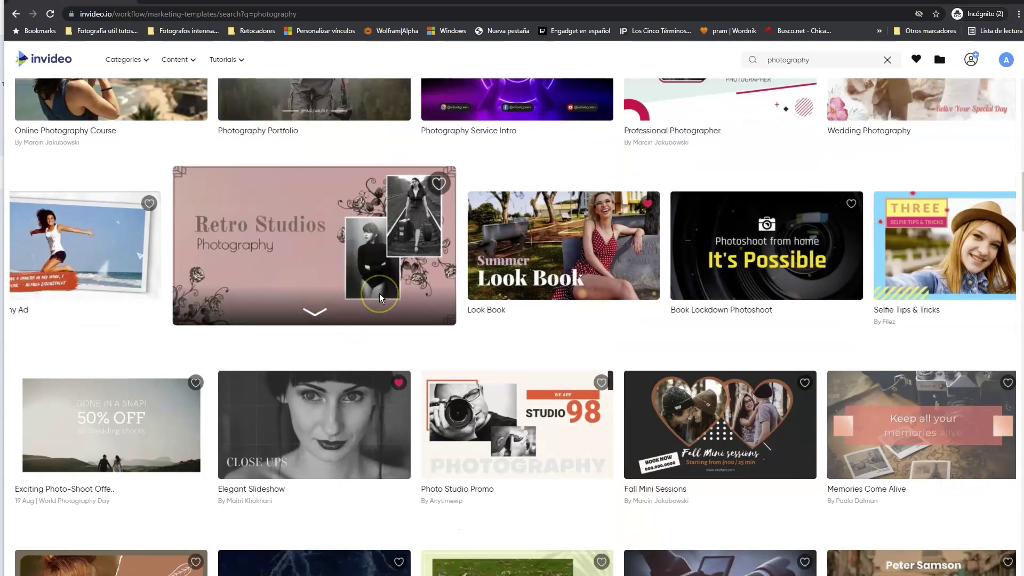
pyautogui.moveTo(533, 229)
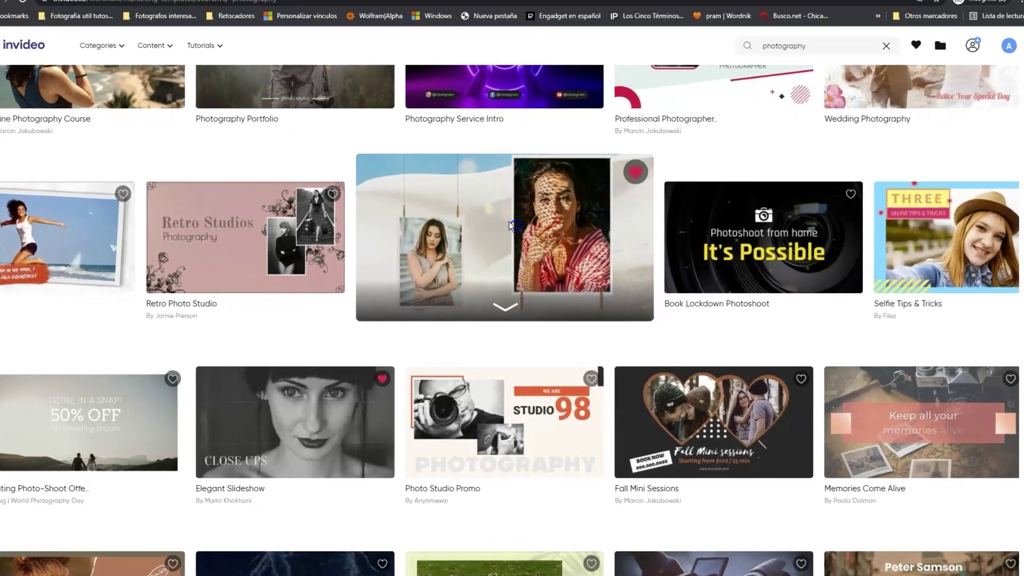
pyautogui.click(522, 233)
# Start a new project from the Look Book template and load it in the editor.
pyautogui.moveTo(458, 394)
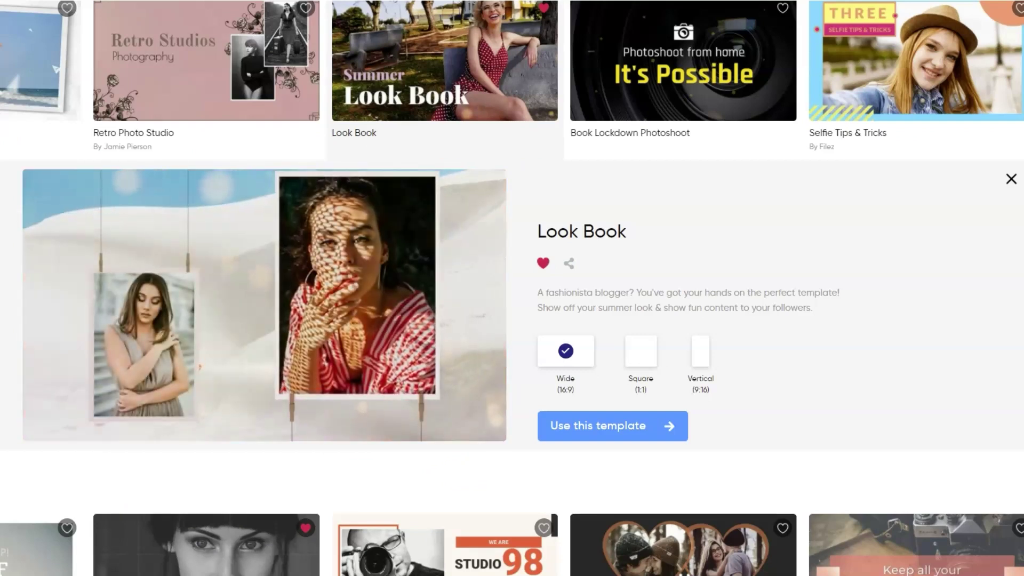
pyautogui.moveTo(326, 311)
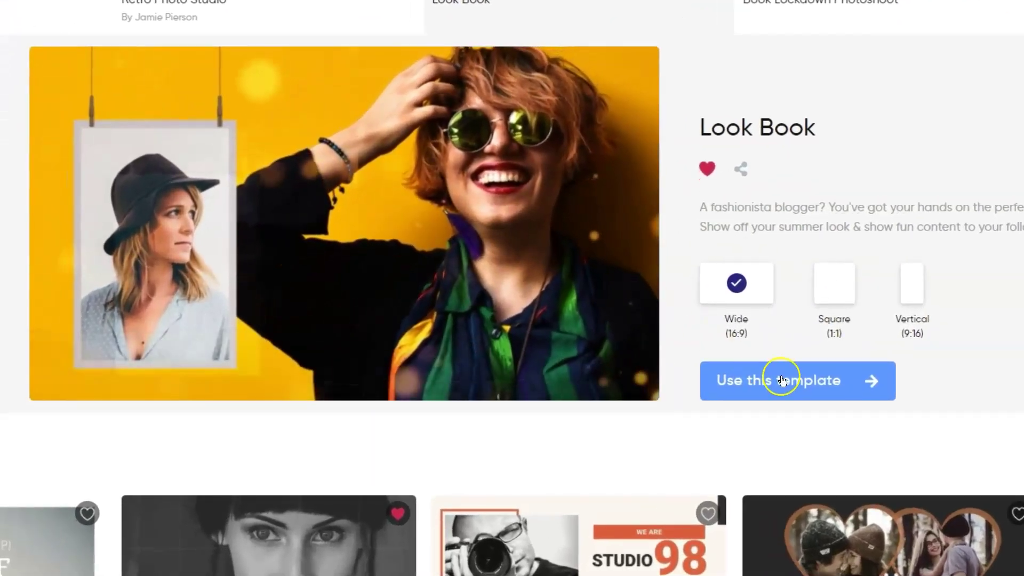
pyautogui.click(782, 380)
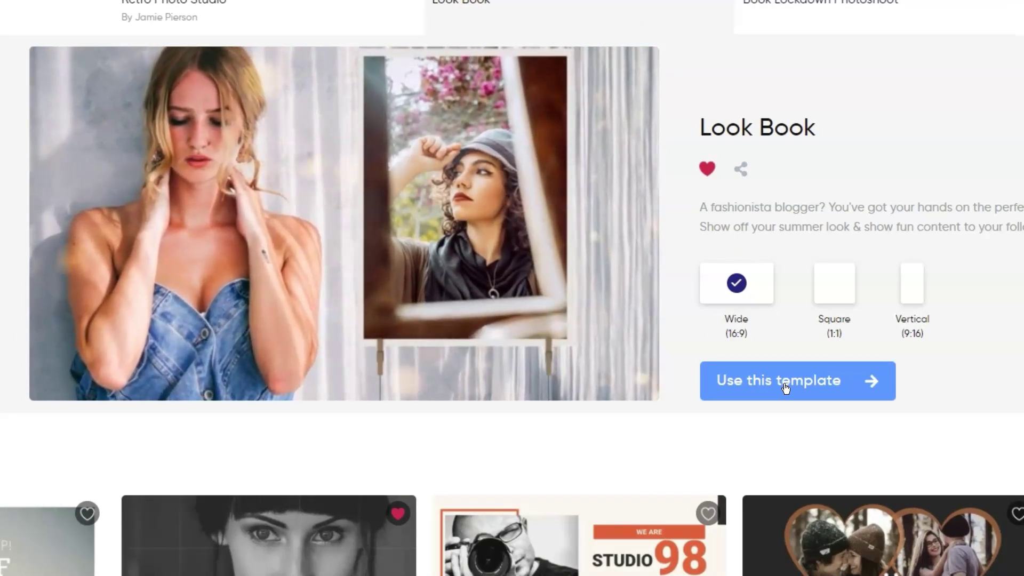
pyautogui.click(785, 387)
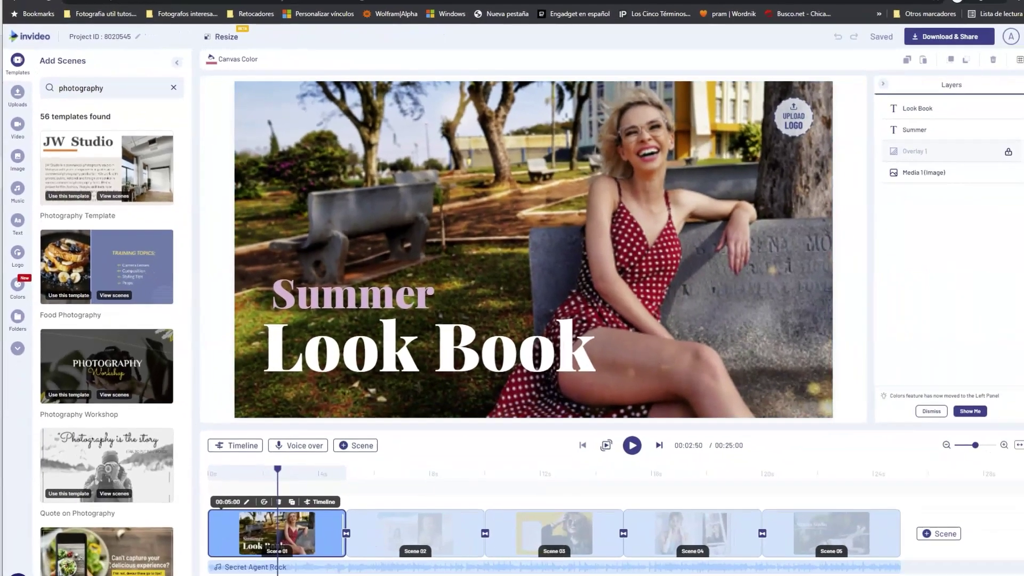
# Switch with Alt+Tab to the window showing the Books portrait folder.
pyautogui.hotkey('alt', 'Tab')
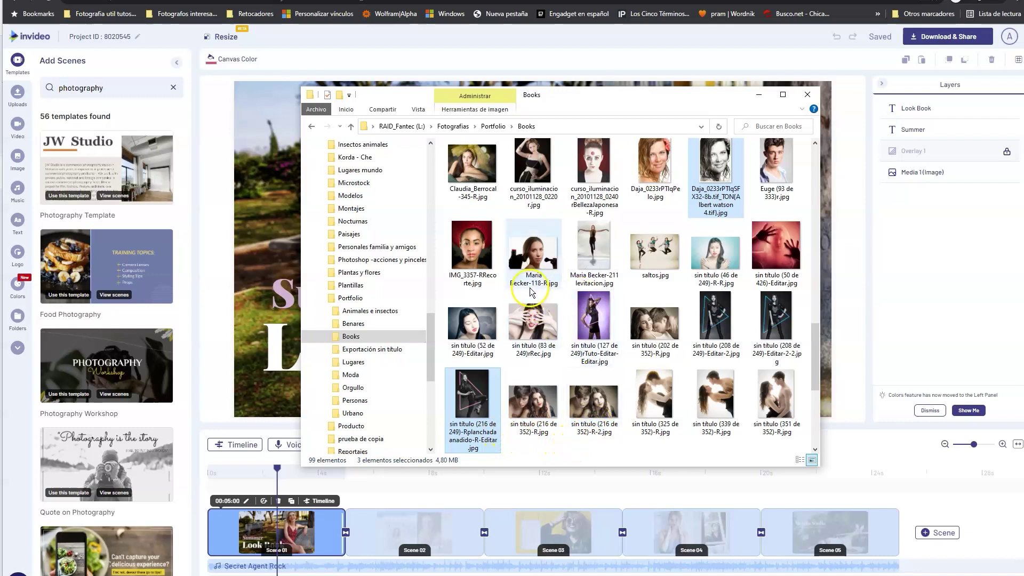
# Select five portraits in the Books folder and drag them into the Uploads library.
pyautogui.keyDown('ctrl'); pyautogui.click(715, 160); pyautogui.keyUp('ctrl')
pyautogui.keyDown('ctrl'); pyautogui.click(593, 319); pyautogui.keyUp('ctrl')
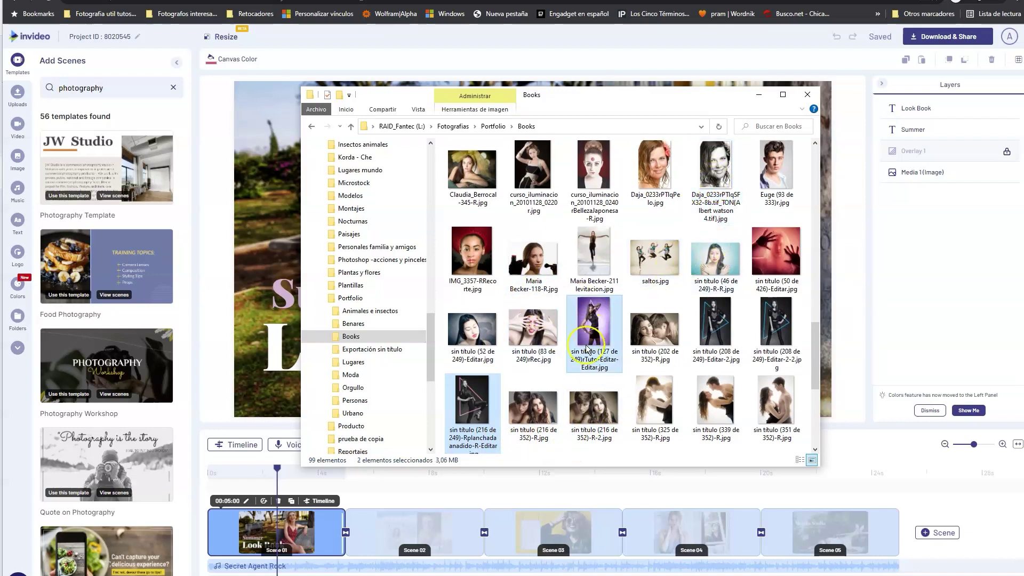
pyautogui.keyDown('ctrl'); pyautogui.click(497, 342); pyautogui.keyUp('ctrl')
pyautogui.keyDown('ctrl'); pyautogui.click(656, 411); pyautogui.keyUp('ctrl')
pyautogui.moveTo(553, 349); pyautogui.dragTo(366, 278)
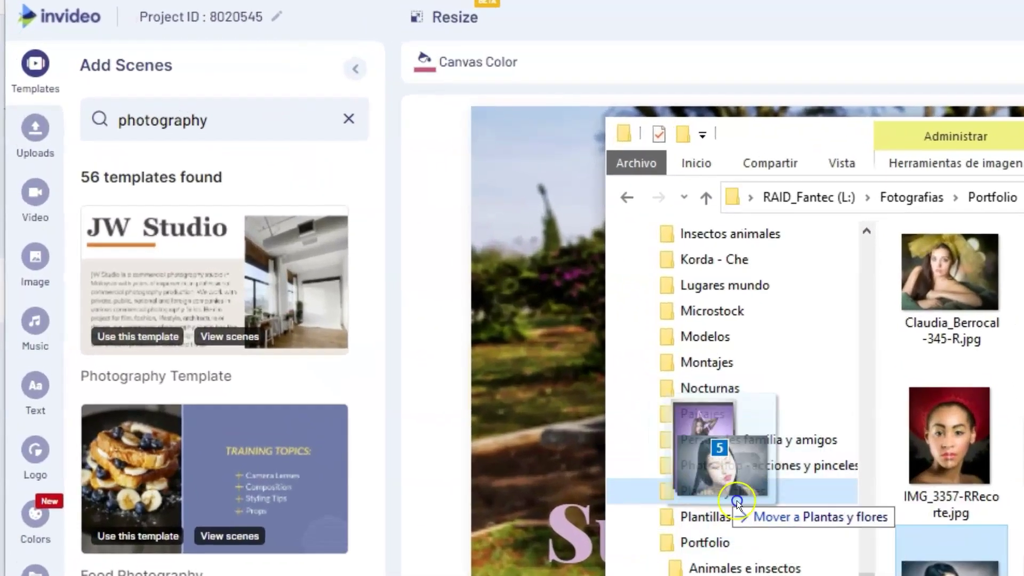
pyautogui.moveTo(737, 500); pyautogui.dragTo(78, 243)
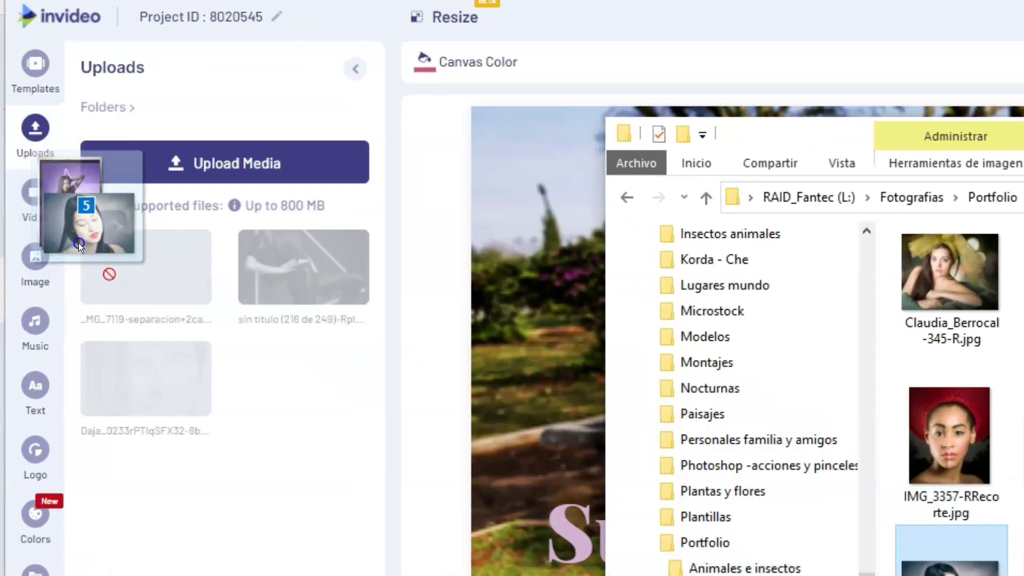
pyautogui.moveTo(79, 242); pyautogui.dragTo(232, 459)
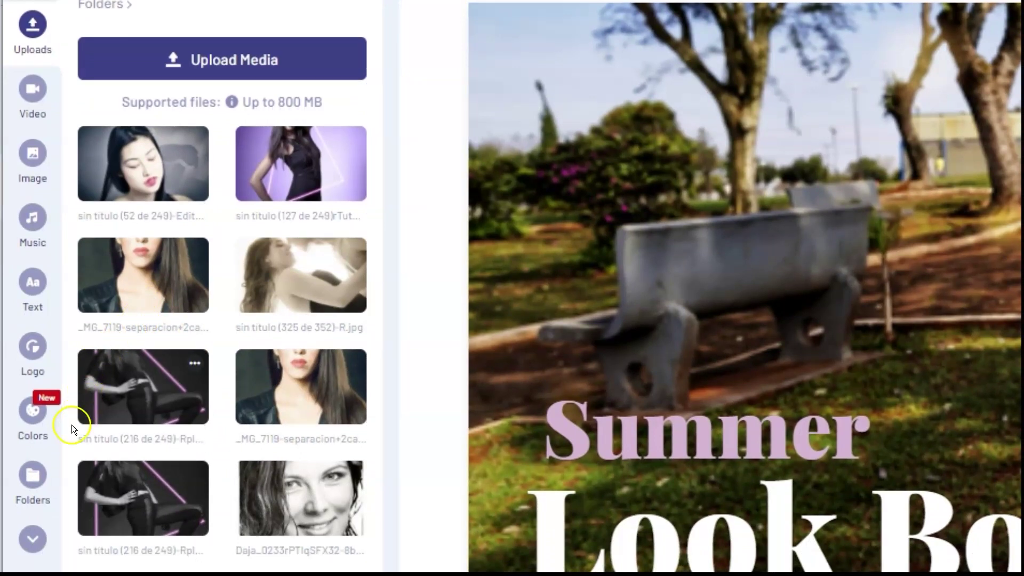
# Look inside the Books, Moda and Lugares media folders in turn, ending on the folder list.
pyautogui.click(37, 482)
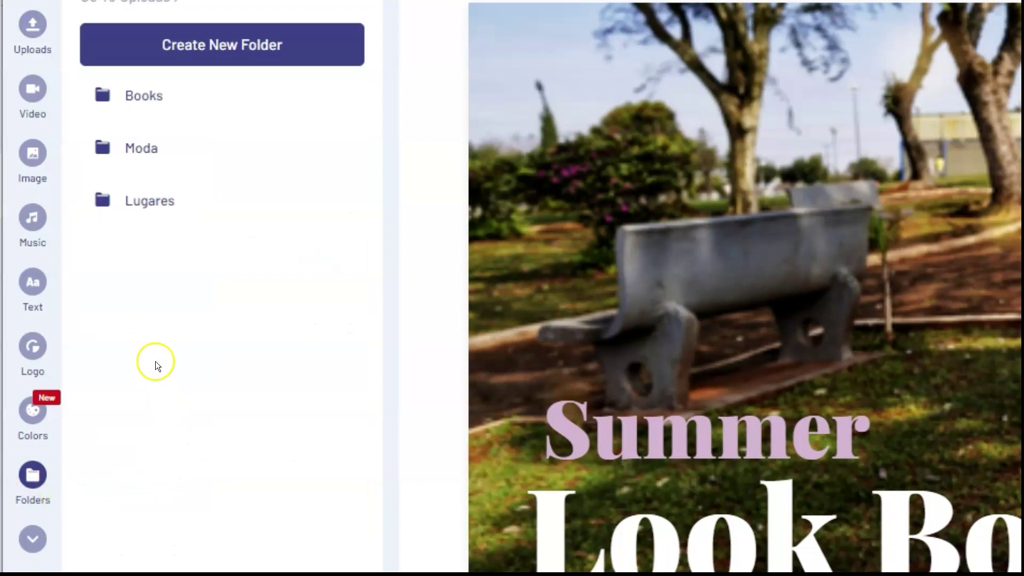
pyautogui.click(134, 101)
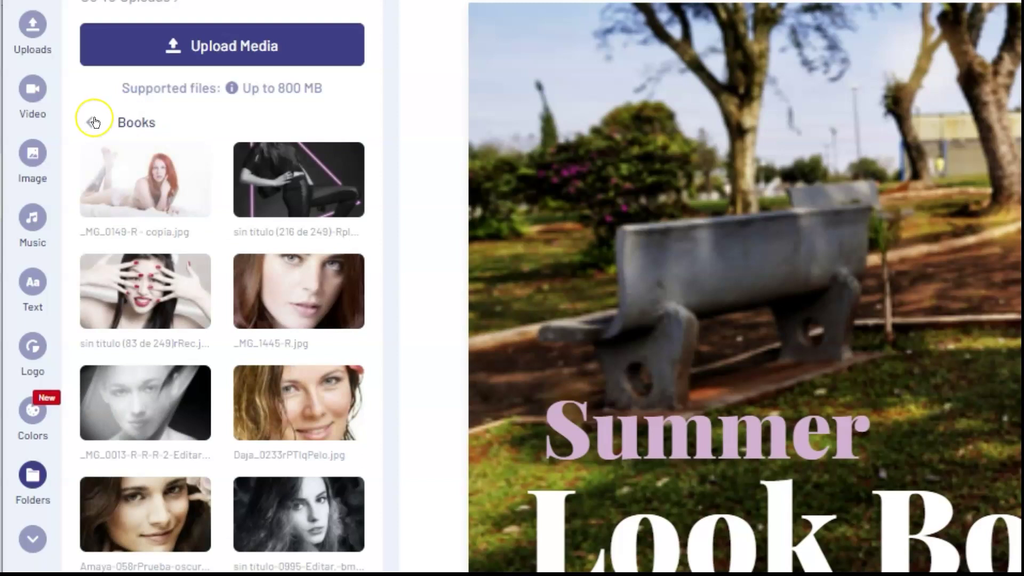
pyautogui.click(94, 121)
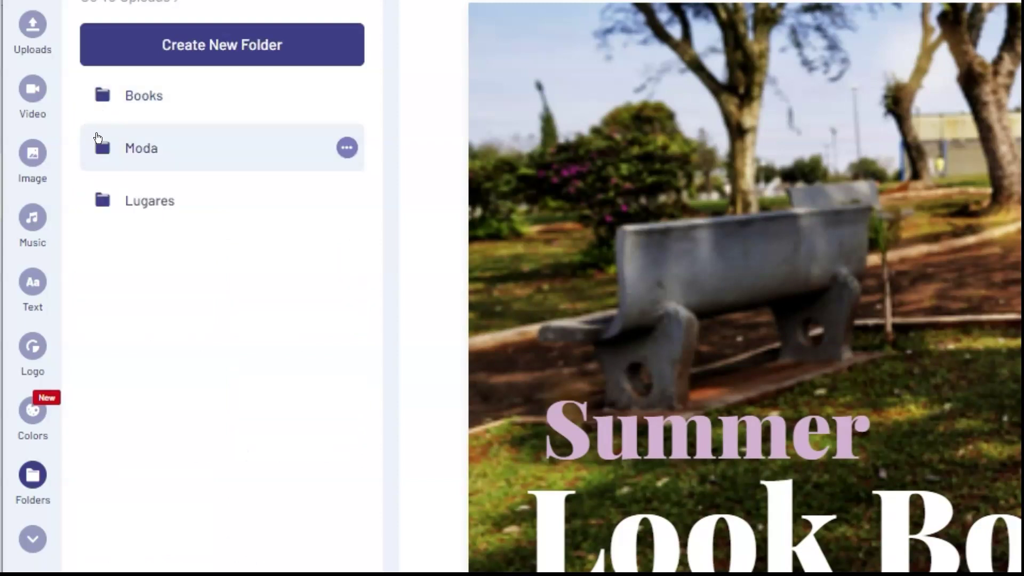
pyautogui.click(97, 148)
pyautogui.click(94, 121)
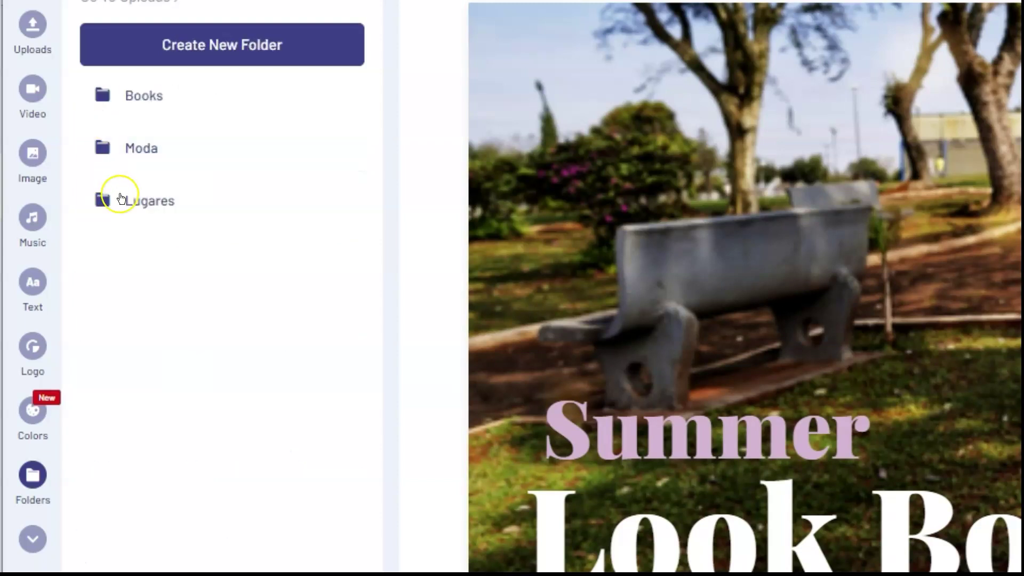
pyautogui.click(105, 201)
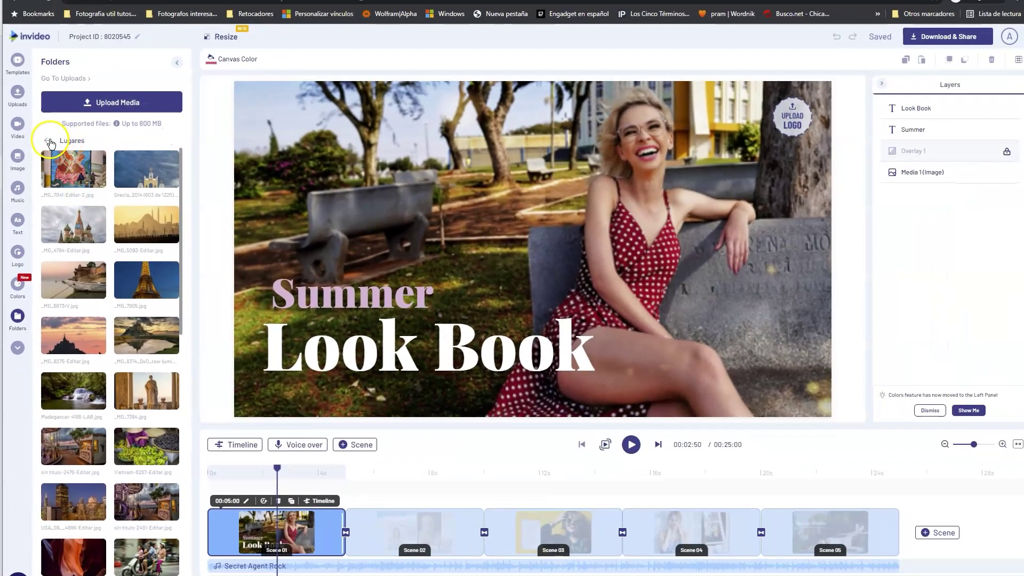
pyautogui.click(49, 141)
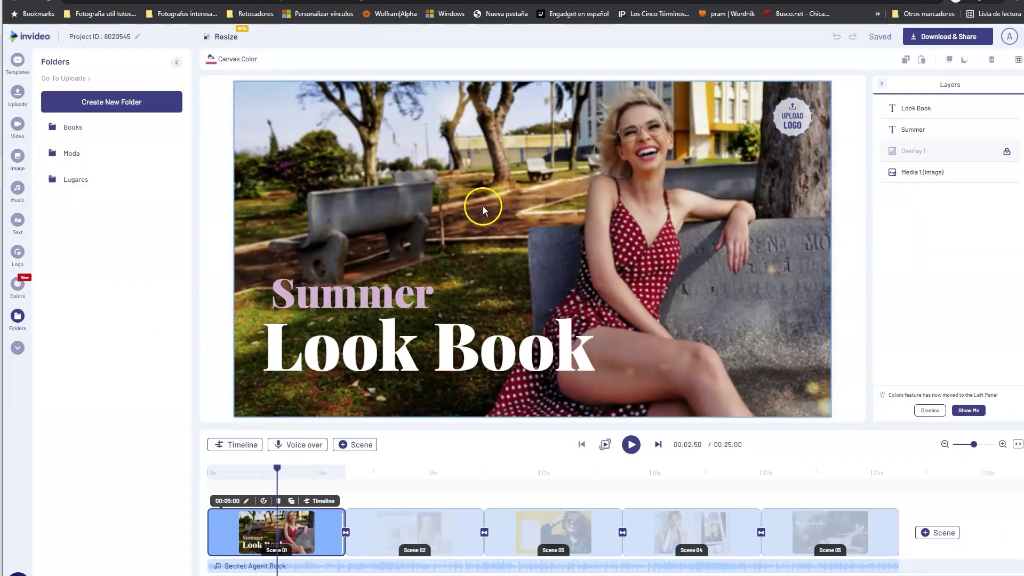
# Play the preview, then scrub back to the opening 'Summer Look Book' title scene.
pyautogui.click(631, 444)
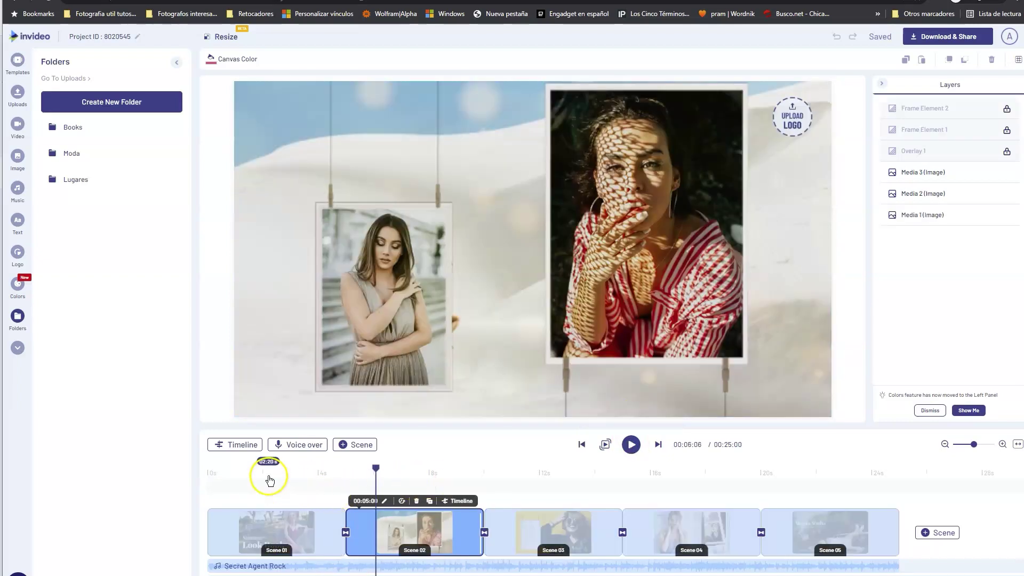
pyautogui.click(268, 473)
pyautogui.moveTo(270, 473)
pyautogui.mouseDown()
pyautogui.moveTo(245, 471)
pyautogui.moveTo(320, 477)
pyautogui.mouseUp()
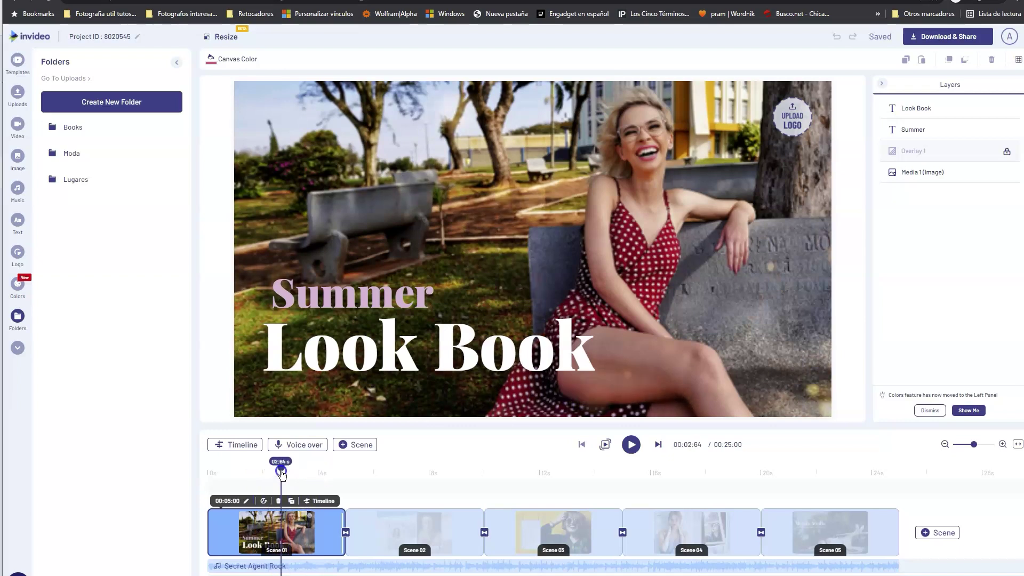
pyautogui.moveTo(320, 477)
pyautogui.mouseDown()
pyautogui.moveTo(214, 469)
pyautogui.moveTo(265, 477)
pyautogui.moveTo(251, 479)
pyautogui.mouseUp()
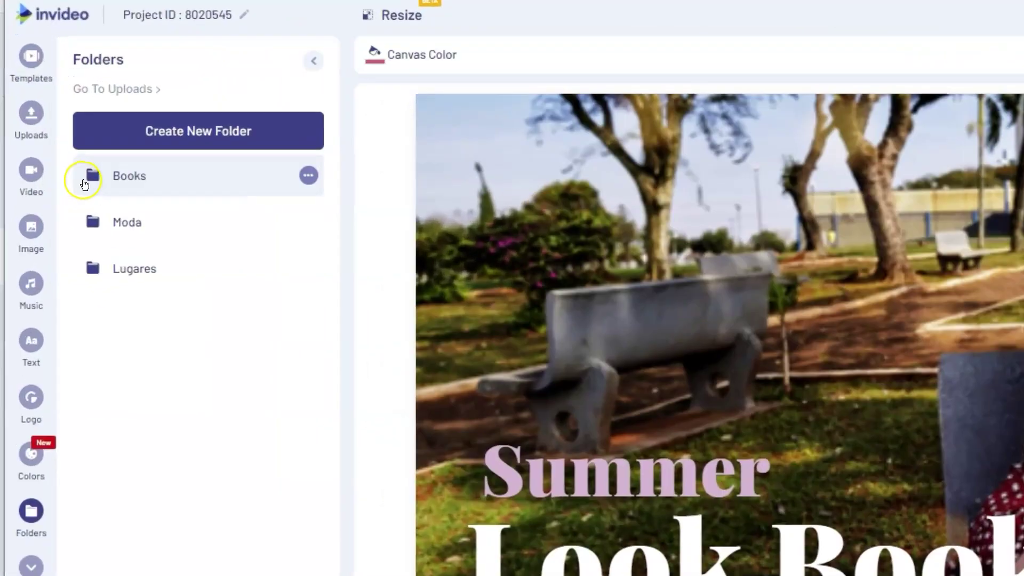
# Replace the opening scene's park photo with the black-and-white veiled portrait _MG_0013.
pyautogui.click(84, 181)
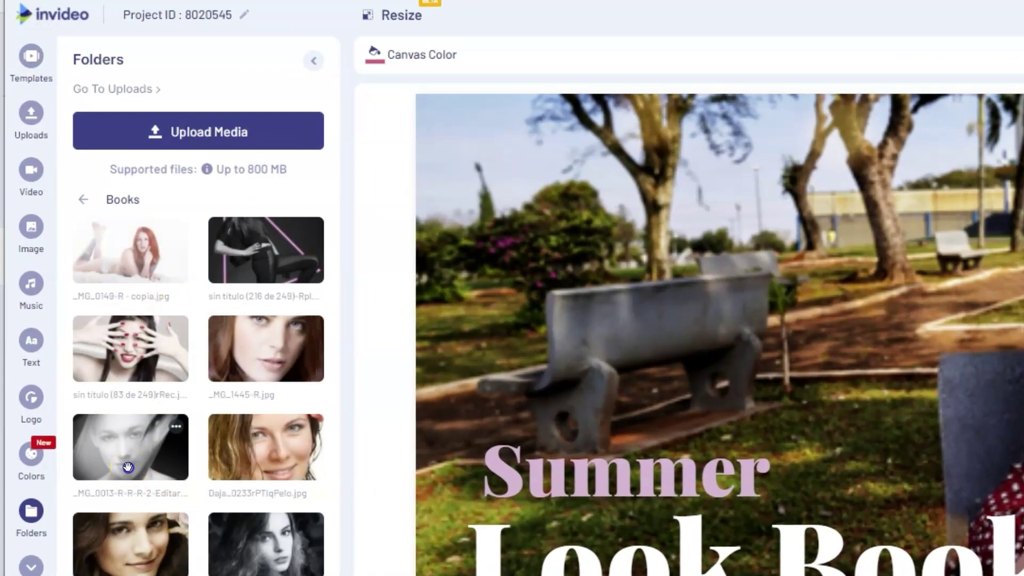
pyautogui.moveTo(128, 467)
pyautogui.mouseDown()
pyautogui.moveTo(418, 455)
pyautogui.moveTo(850, 345)
pyautogui.mouseUp()
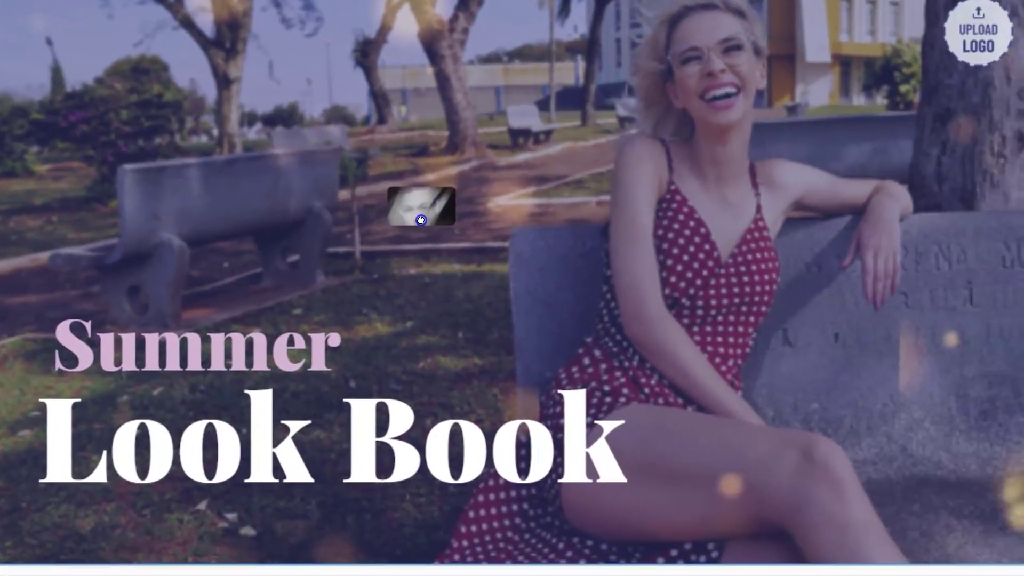
pyautogui.moveTo(420, 220); pyautogui.dragTo(427, 220)
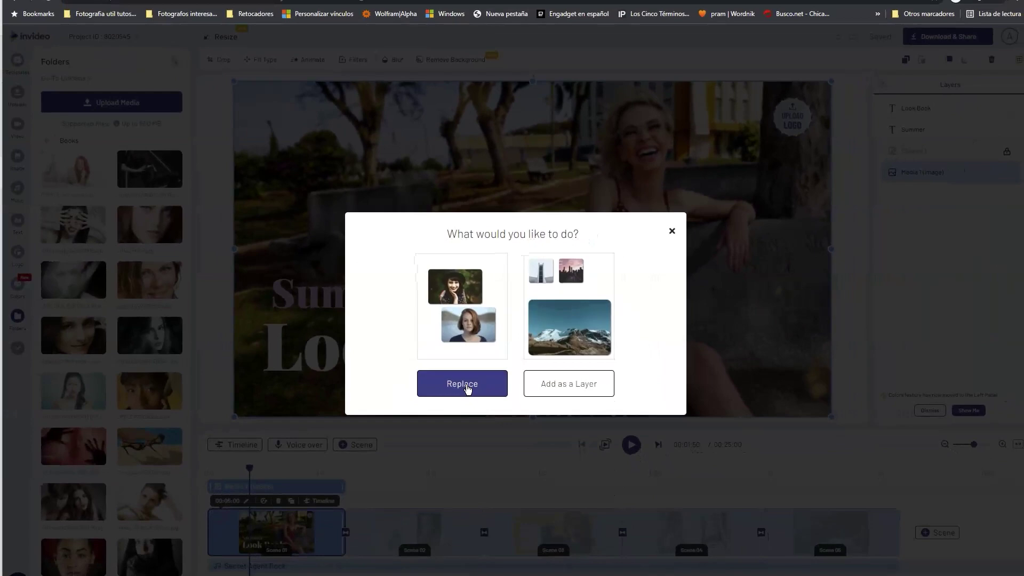
pyautogui.click(467, 387)
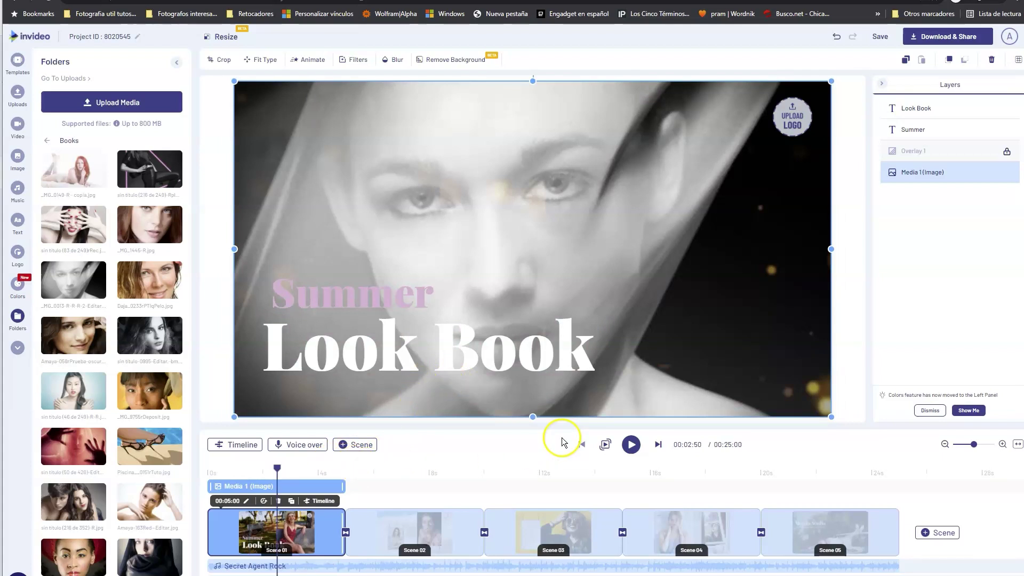
# Preview the scene with the new portrait and scrub back to 1.25 s.
pyautogui.click(631, 444)
pyautogui.click(567, 392)
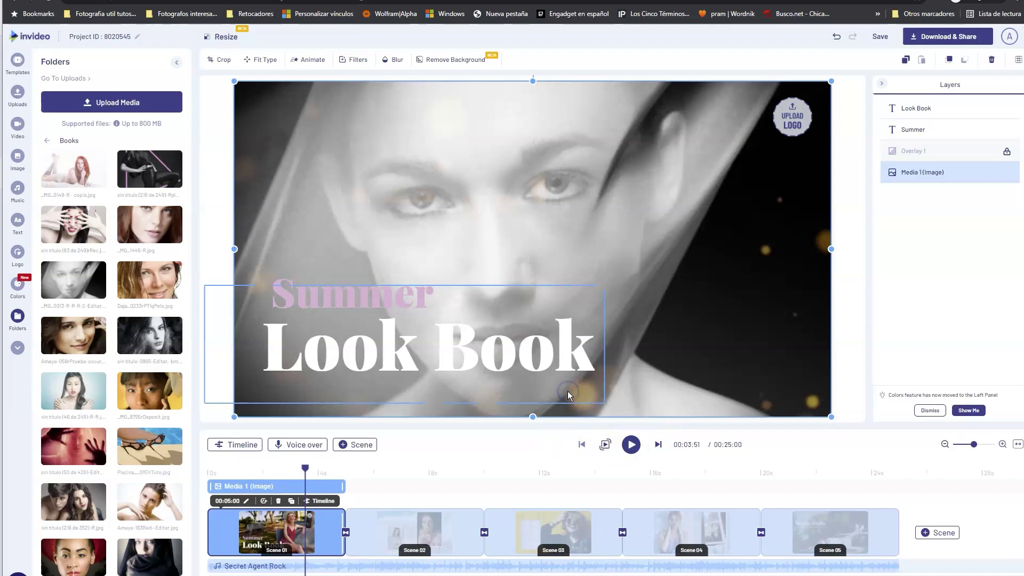
pyautogui.click(631, 445)
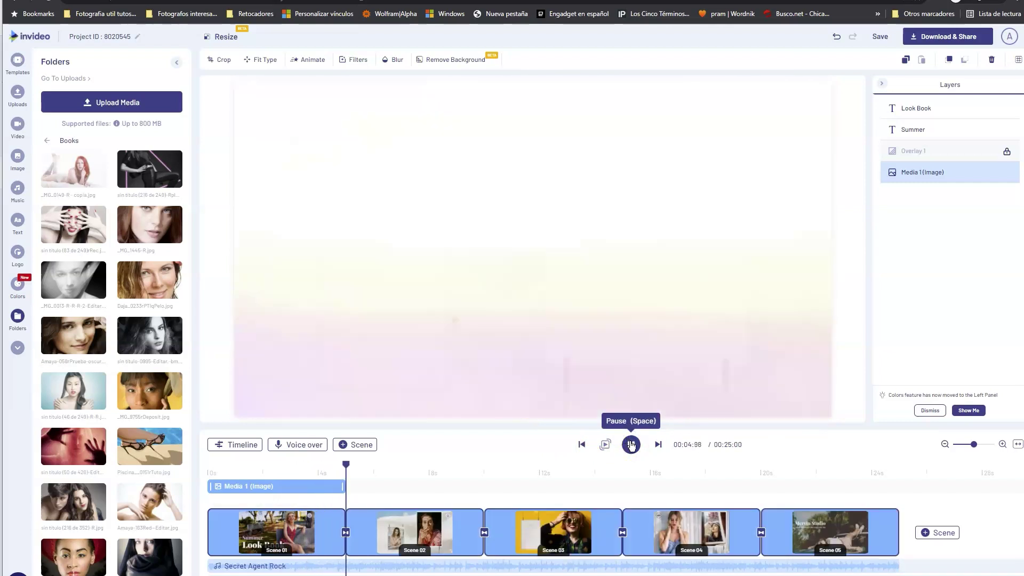
pyautogui.click(631, 444)
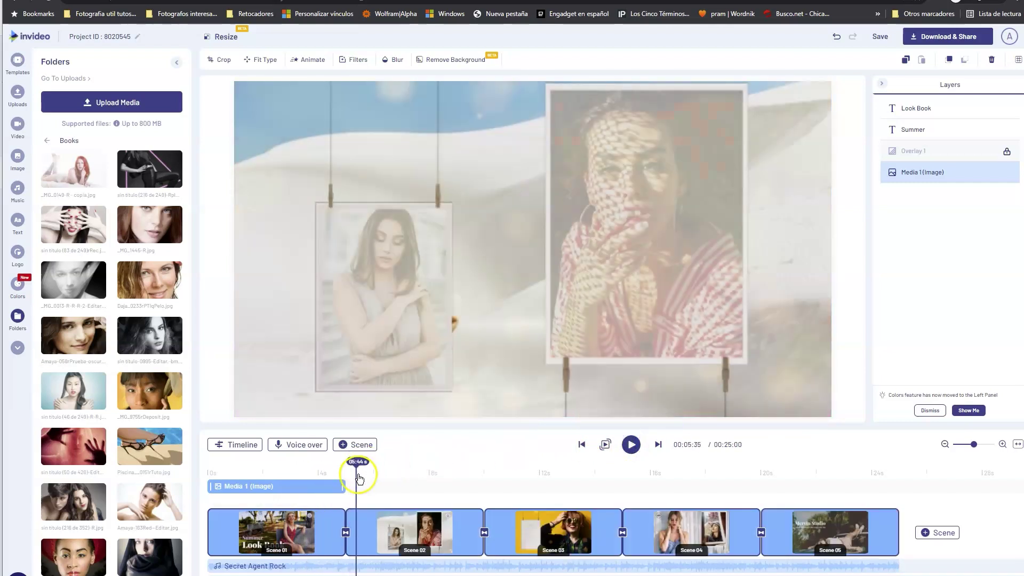
pyautogui.moveTo(356, 461); pyautogui.dragTo(243, 461)
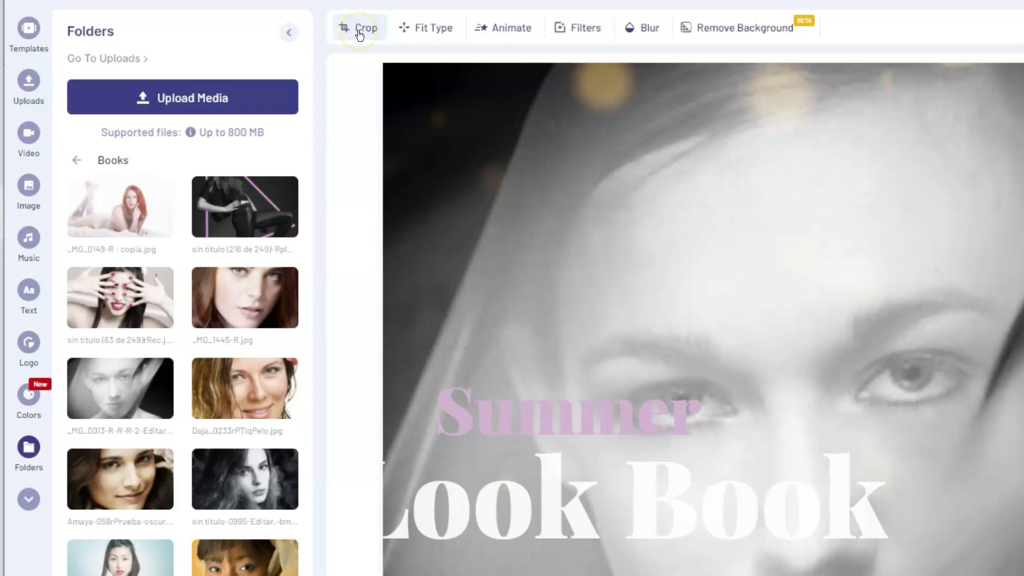
# Crop the portrait to a landscape frame positioned over the face.
pyautogui.click(359, 33)
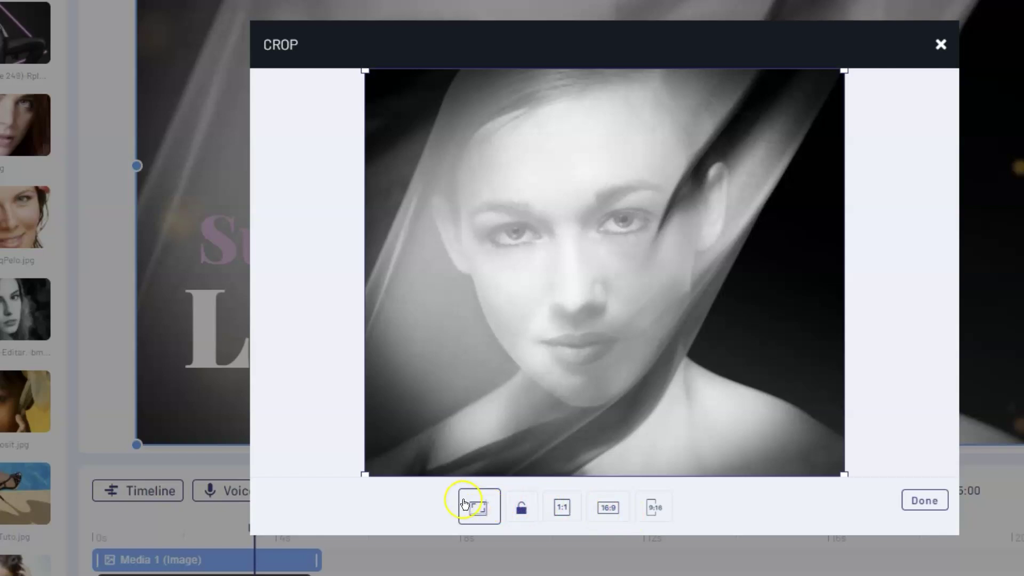
pyautogui.click(480, 514)
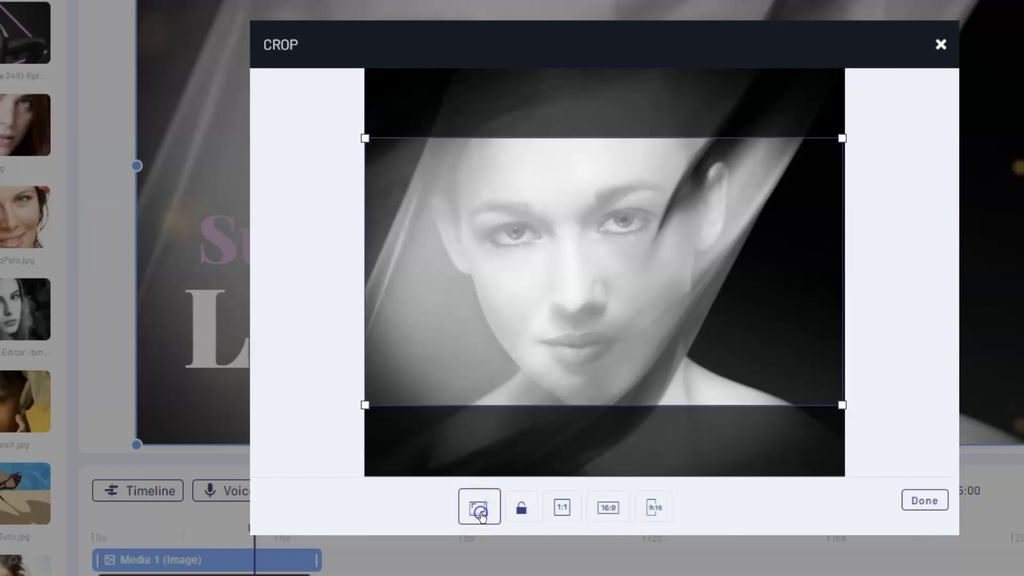
pyautogui.moveTo(651, 350)
pyautogui.mouseDown()
pyautogui.moveTo(654, 331)
pyautogui.moveTo(650, 360)
pyautogui.mouseUp()
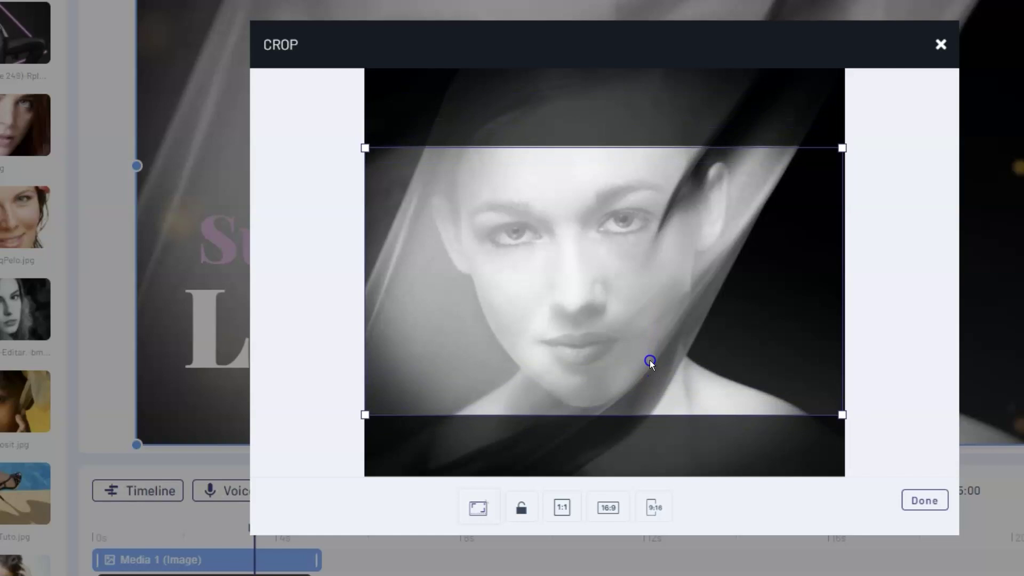
pyautogui.click(925, 495)
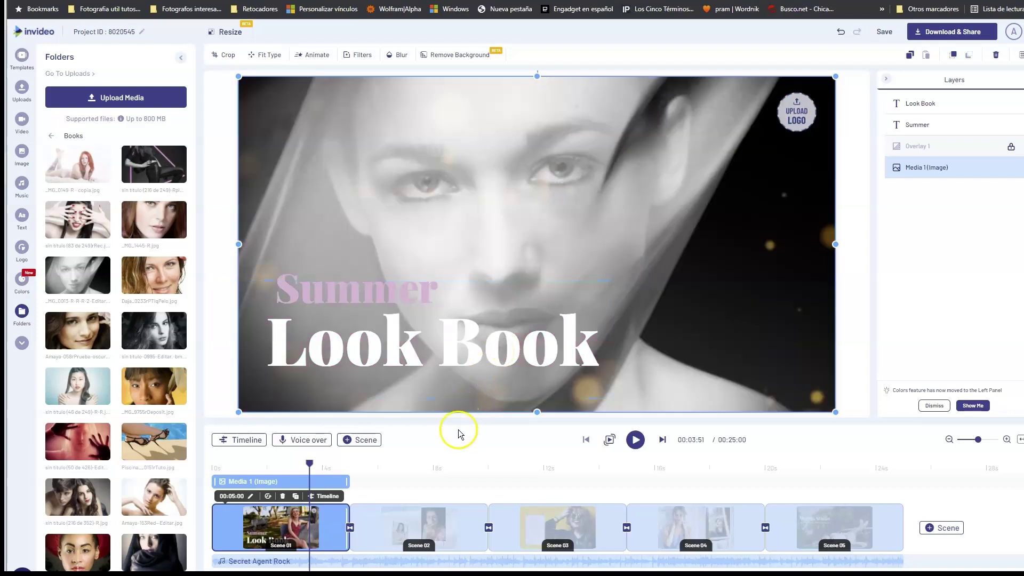
pyautogui.click(260, 468)
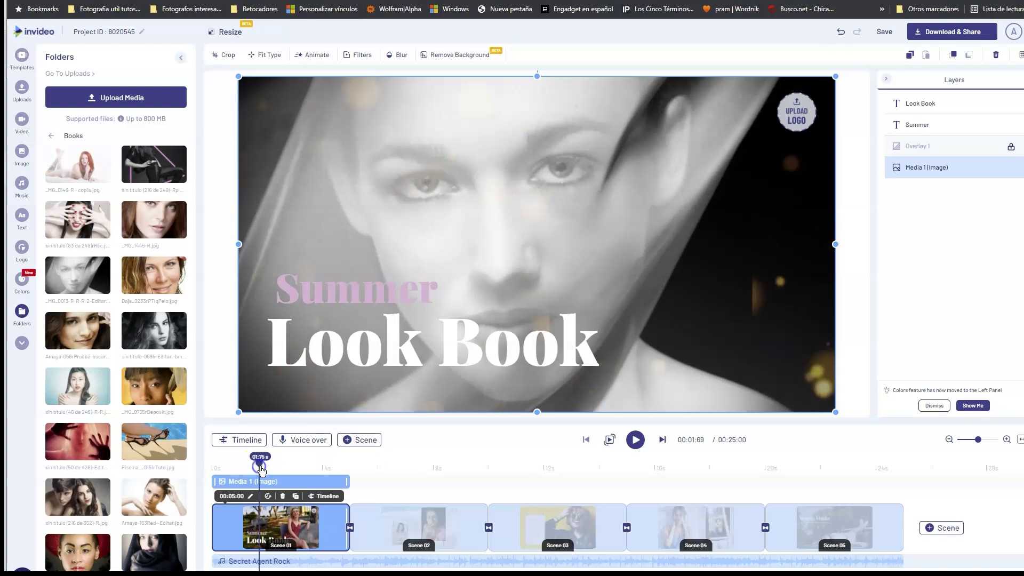
pyautogui.click(635, 441)
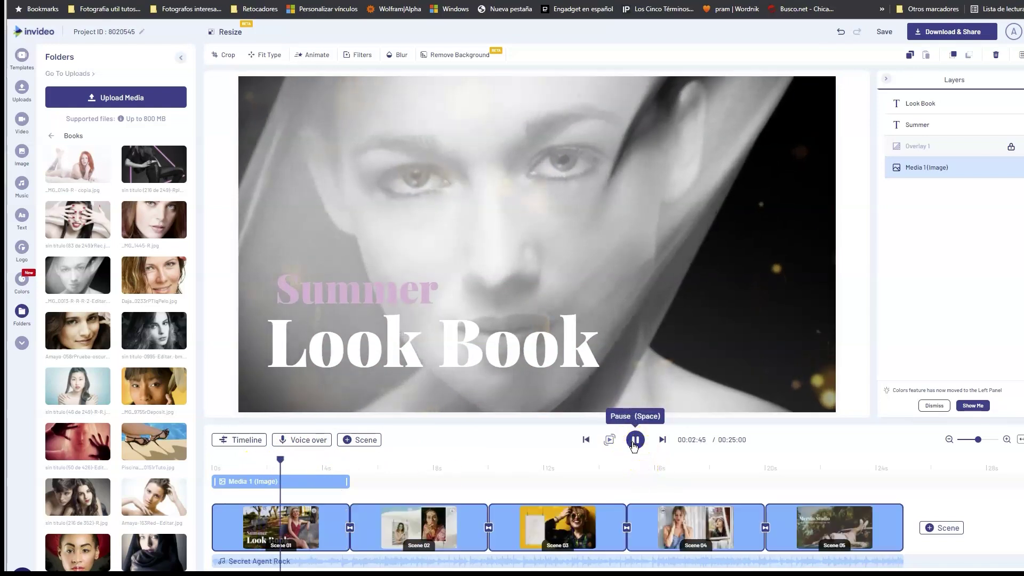
pyautogui.click(634, 440)
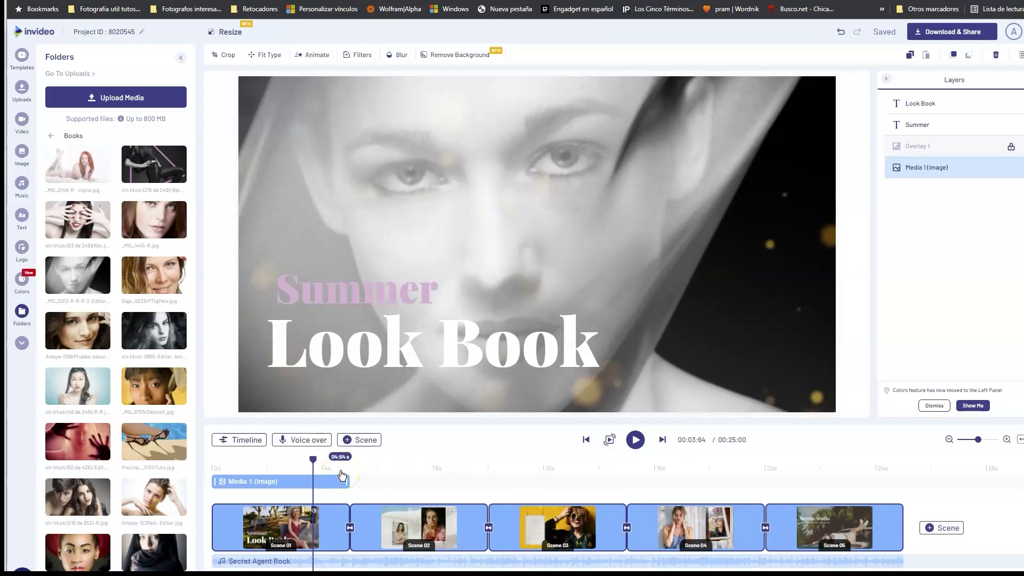
pyautogui.click(318, 464)
pyautogui.moveTo(316, 464)
pyautogui.mouseDown()
pyautogui.moveTo(240, 467)
pyautogui.moveTo(299, 467)
pyautogui.moveTo(254, 469)
pyautogui.moveTo(279, 469)
pyautogui.moveTo(260, 480)
pyautogui.mouseUp()
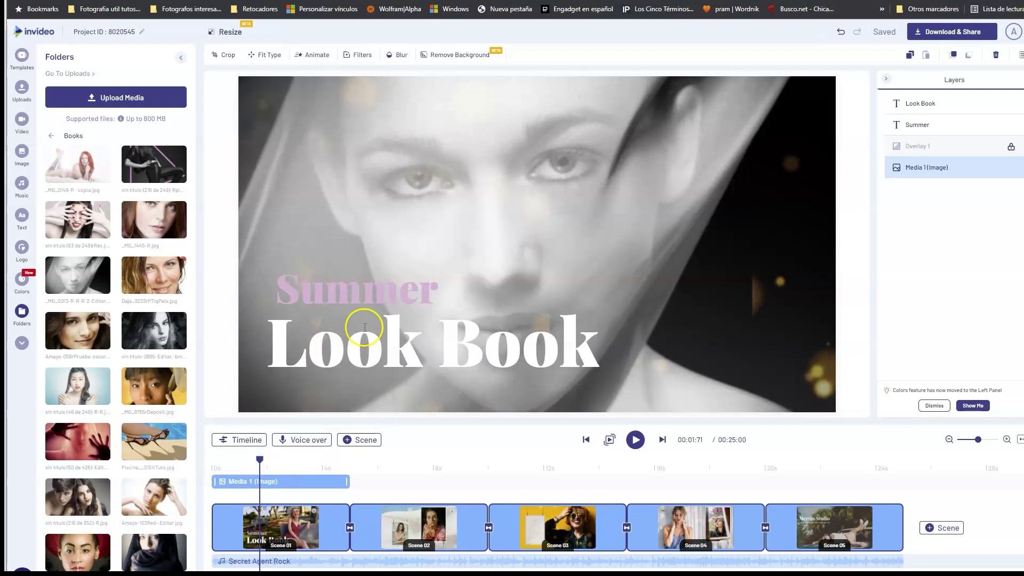
pyautogui.click(291, 273)
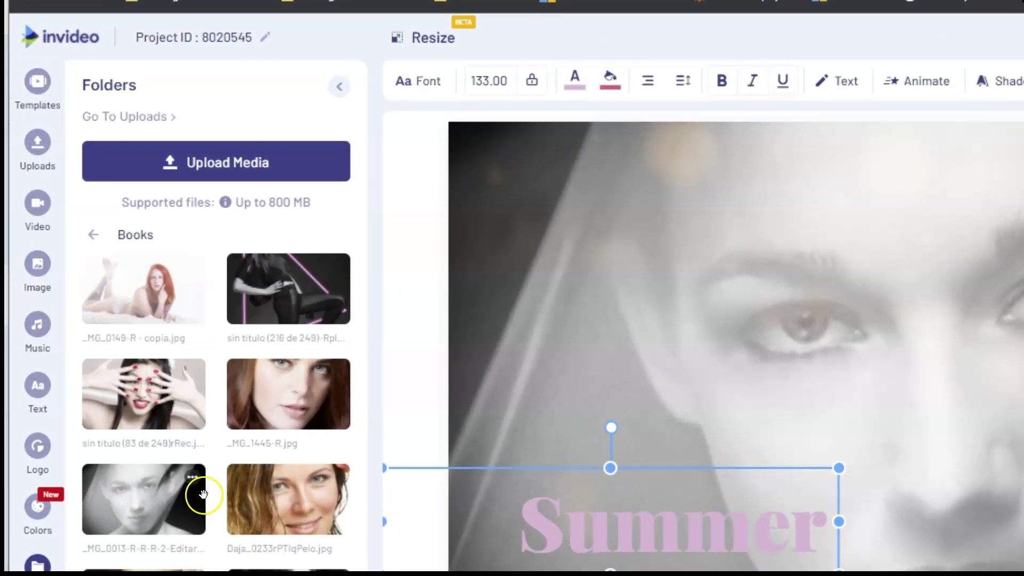
# Retype the pink 'Summer' heading as 'Photo Glam' and nudge it slightly right.
pyautogui.click(38, 415)
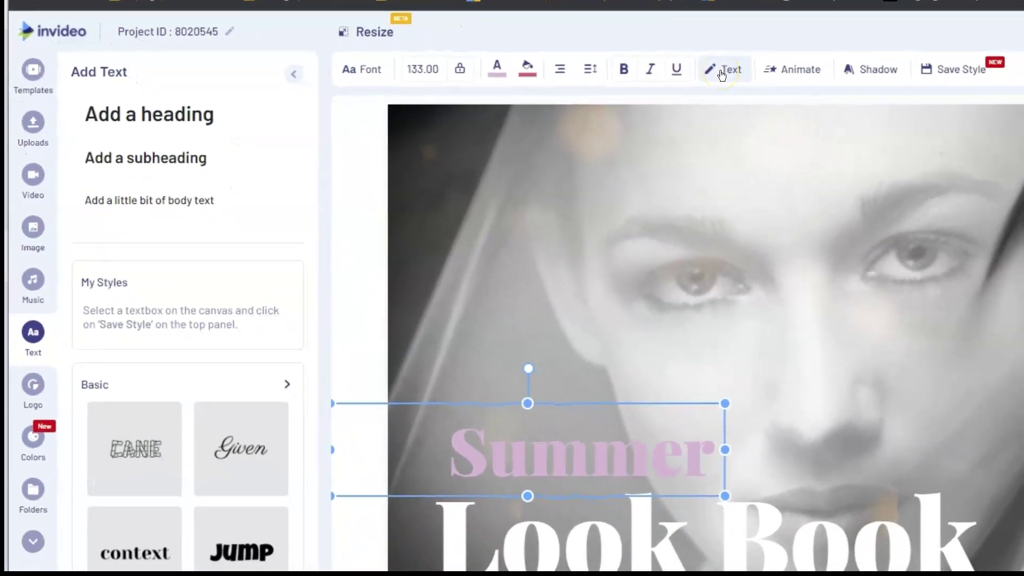
pyautogui.click(721, 70)
pyautogui.write('Ph')
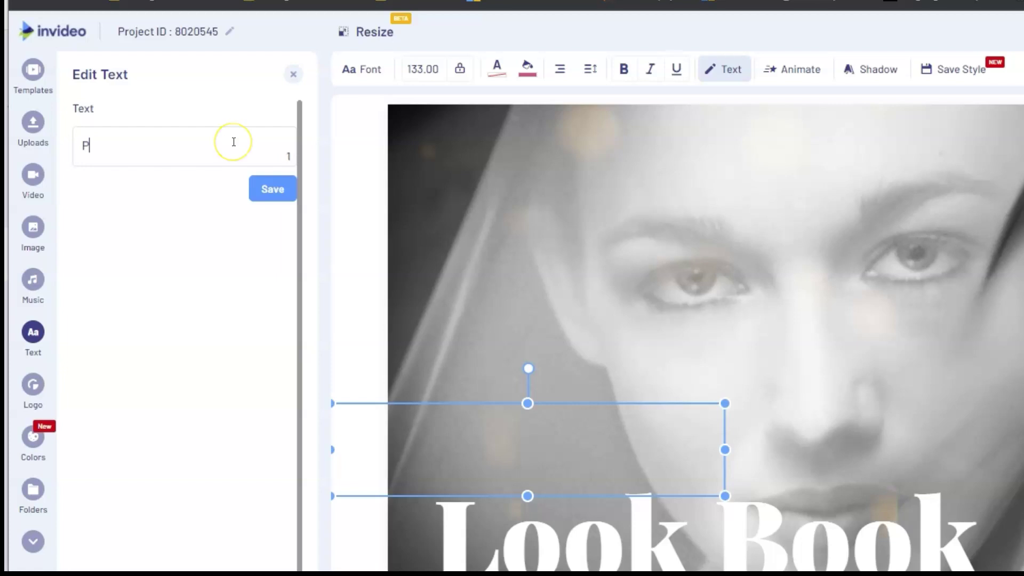
pyautogui.write('oto')
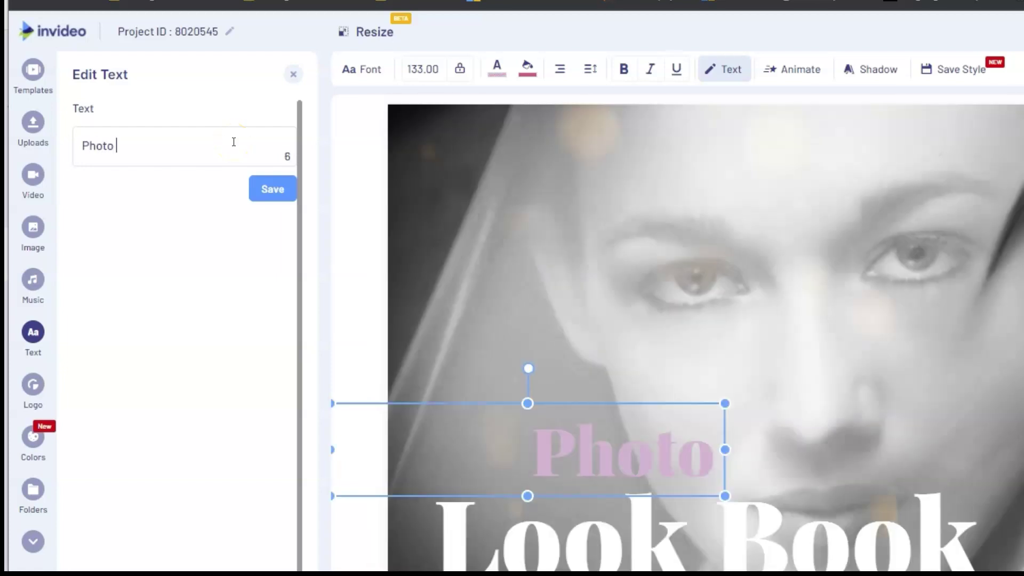
pyautogui.write(' Glam')
pyautogui.click(282, 195)
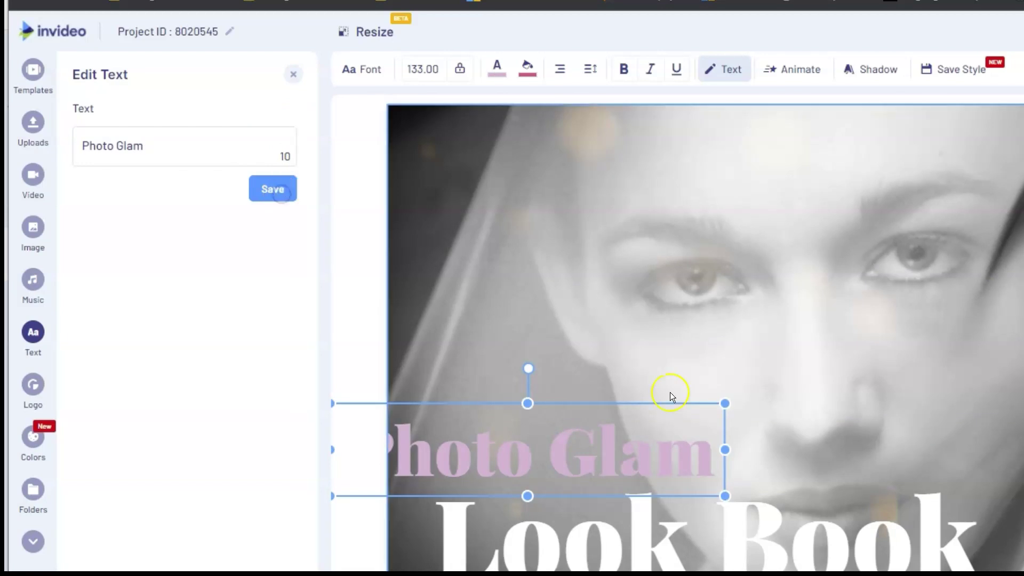
pyautogui.moveTo(579, 405); pyautogui.dragTo(652, 405)
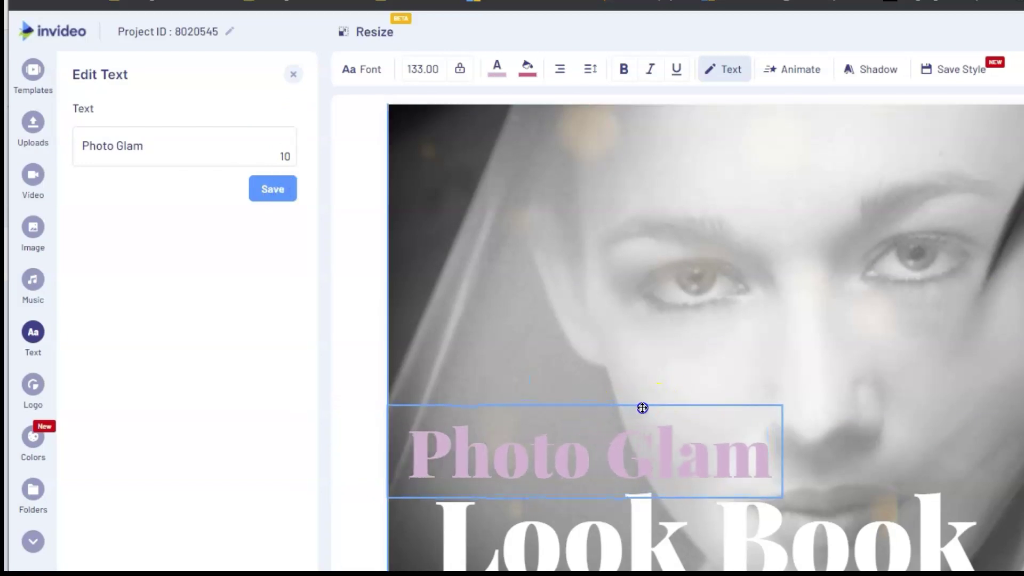
pyautogui.moveTo(651, 405); pyautogui.dragTo(652, 405)
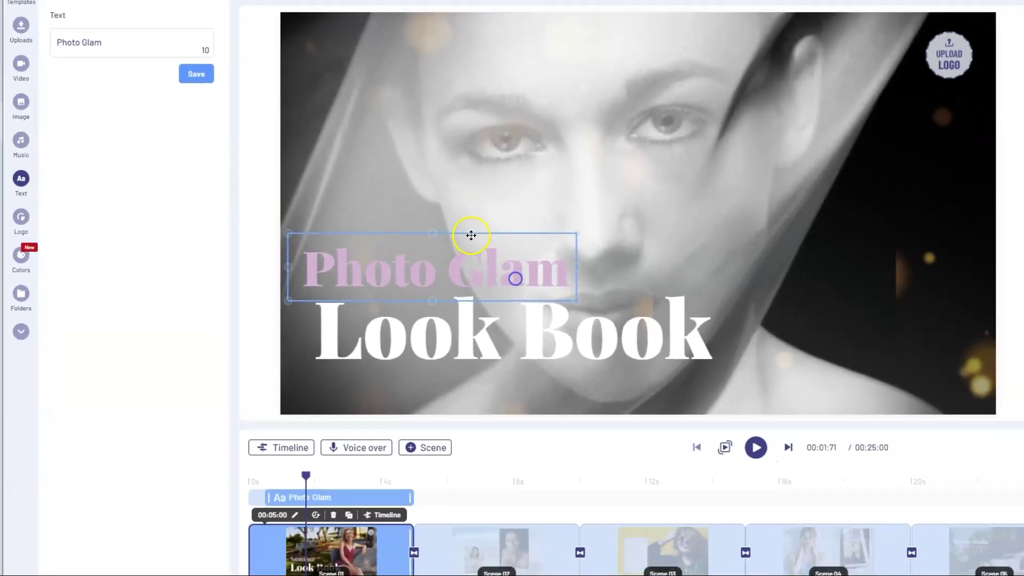
pyautogui.click(617, 241)
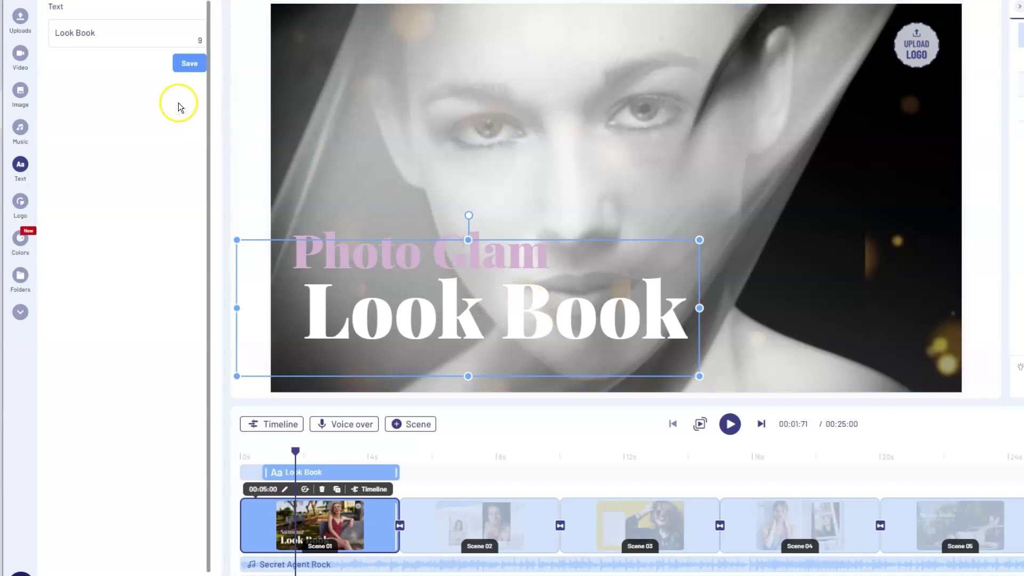
# Change 'Look Book' to 'Hacemos tu book' on one line, placed beneath Photo Glam.
pyautogui.moveTo(106, 33); pyautogui.dragTo(24, 32)
pyautogui.write('Hacemos tu')
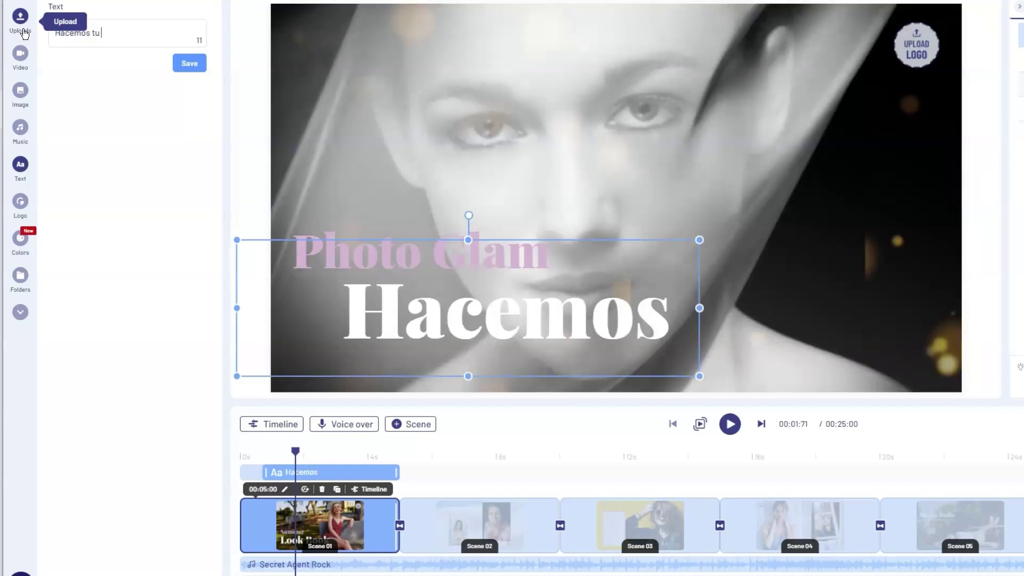
pyautogui.write('book')
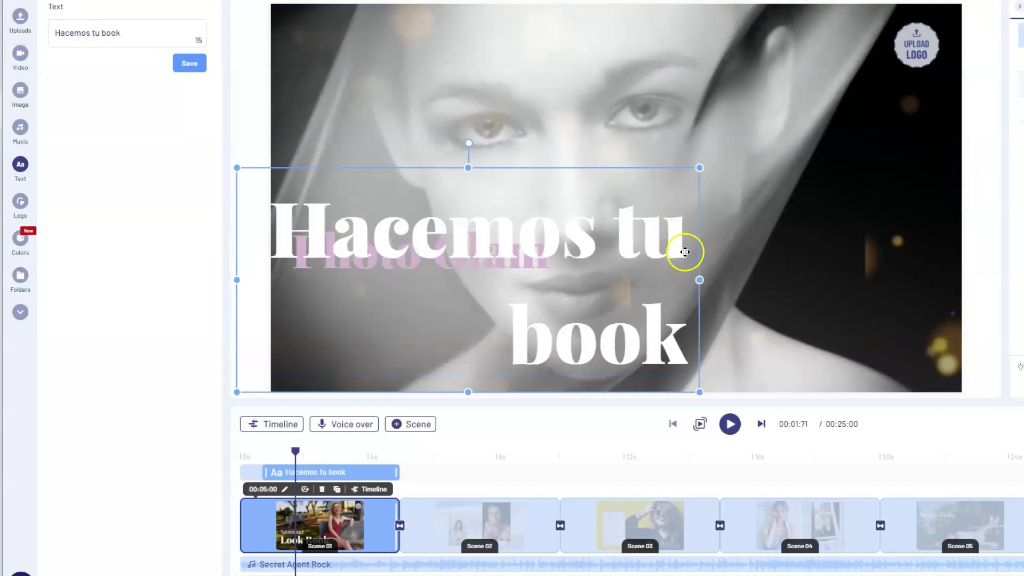
pyautogui.moveTo(699, 280); pyautogui.dragTo(912, 296)
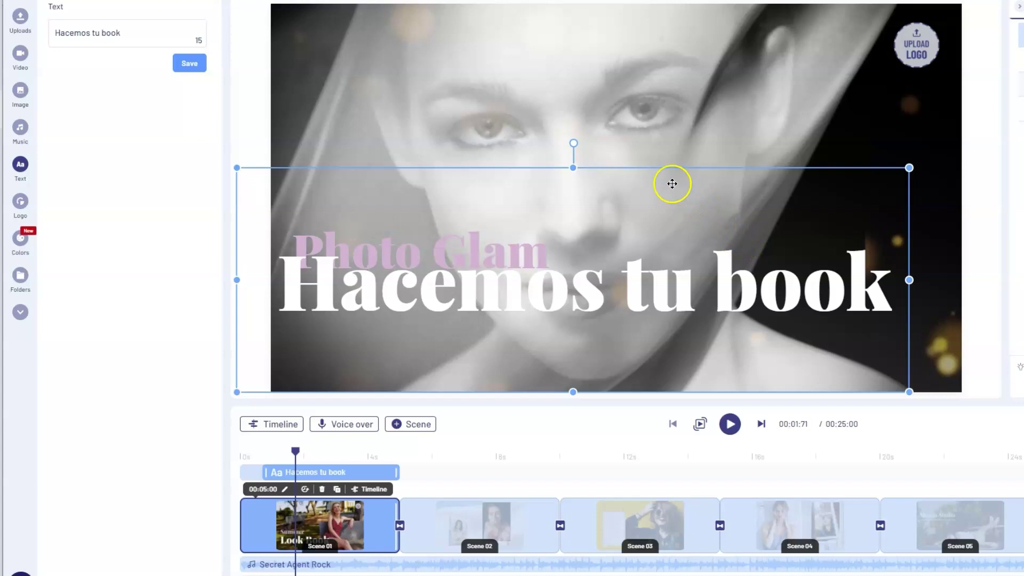
pyautogui.moveTo(670, 178); pyautogui.dragTo(685, 223)
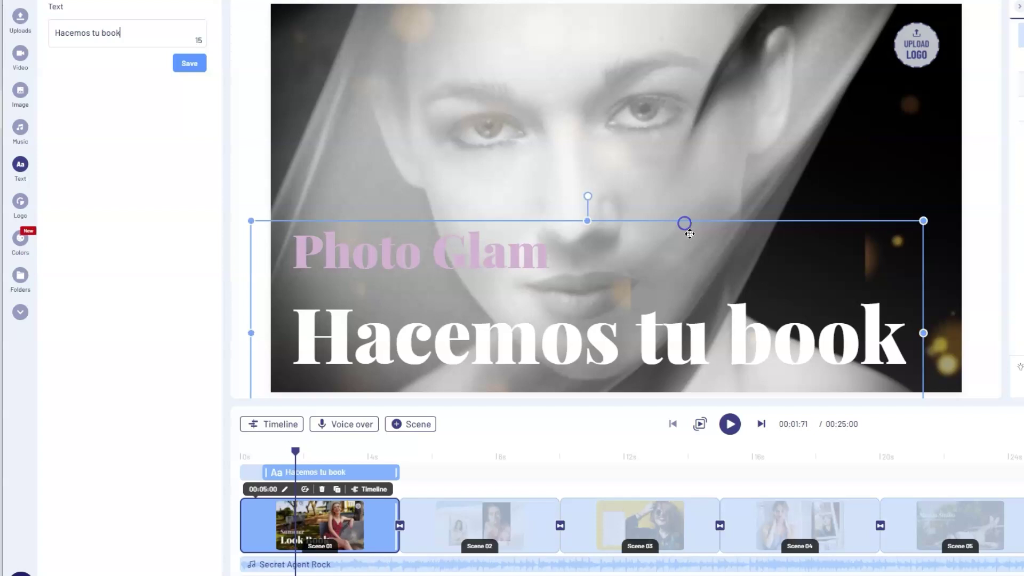
pyautogui.click(181, 61)
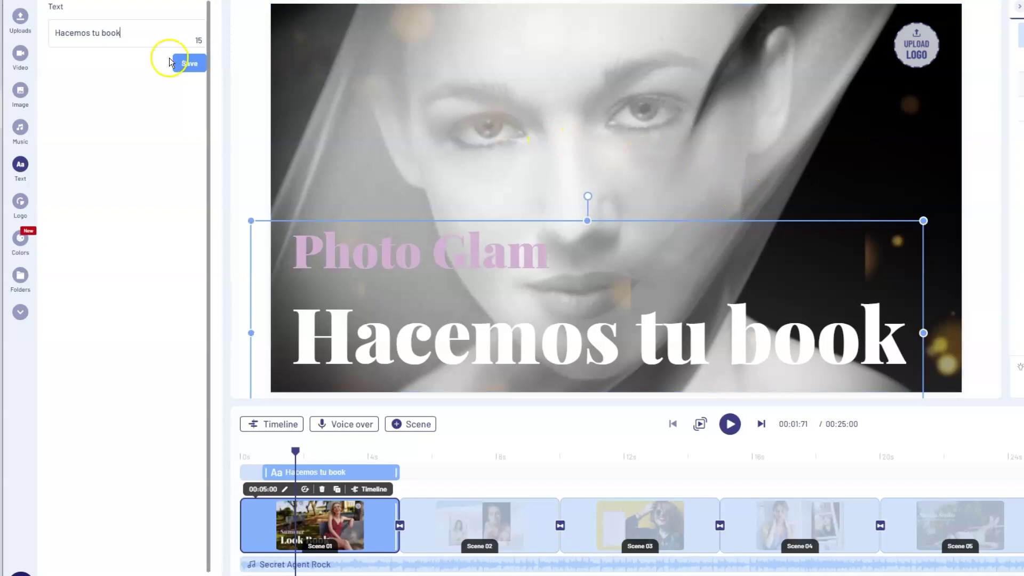
pyautogui.click(729, 423)
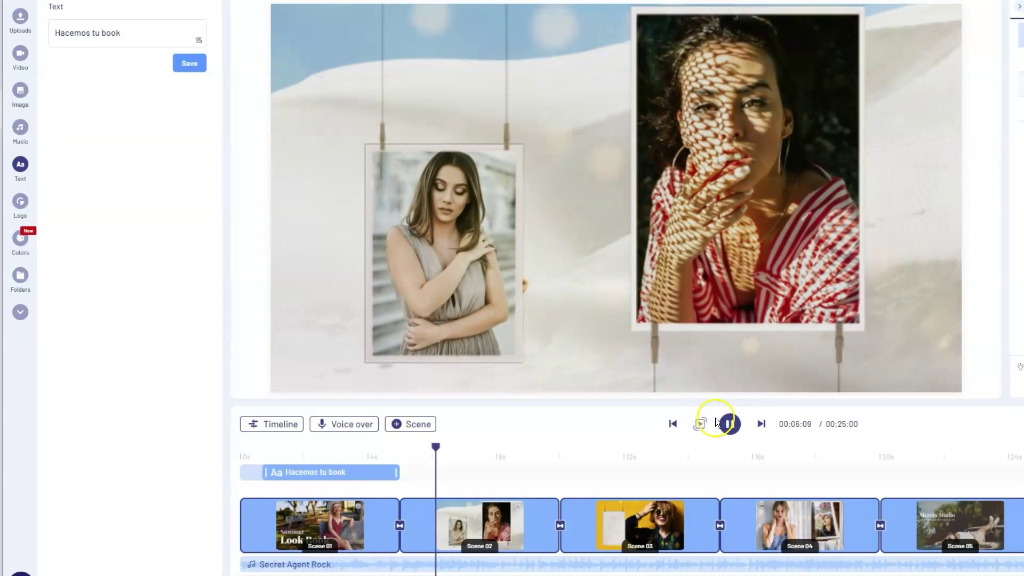
# Pause the preview, select Scene 02, and bring up the Books portrait folder.
pyautogui.click(729, 424)
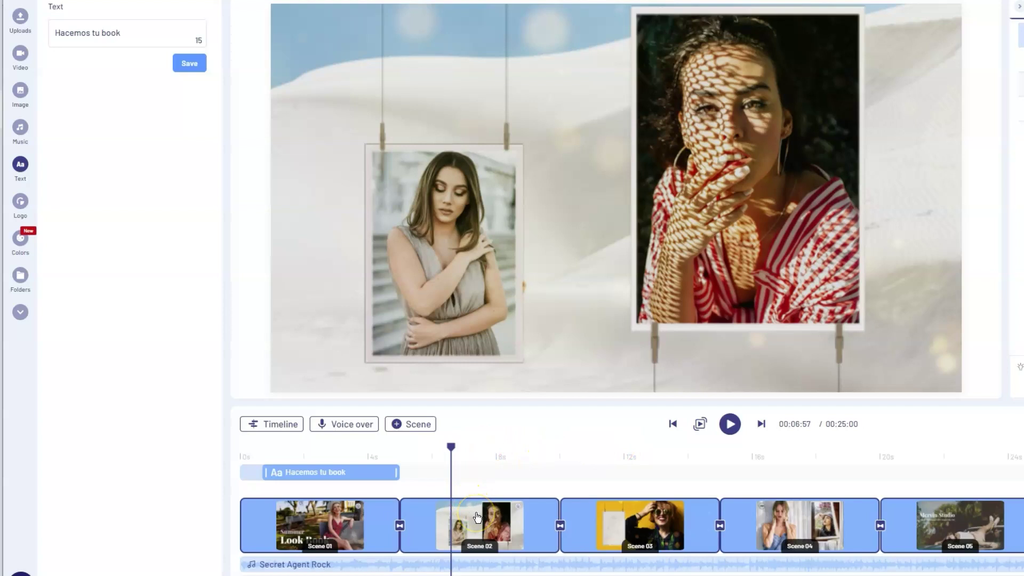
pyautogui.click(442, 511)
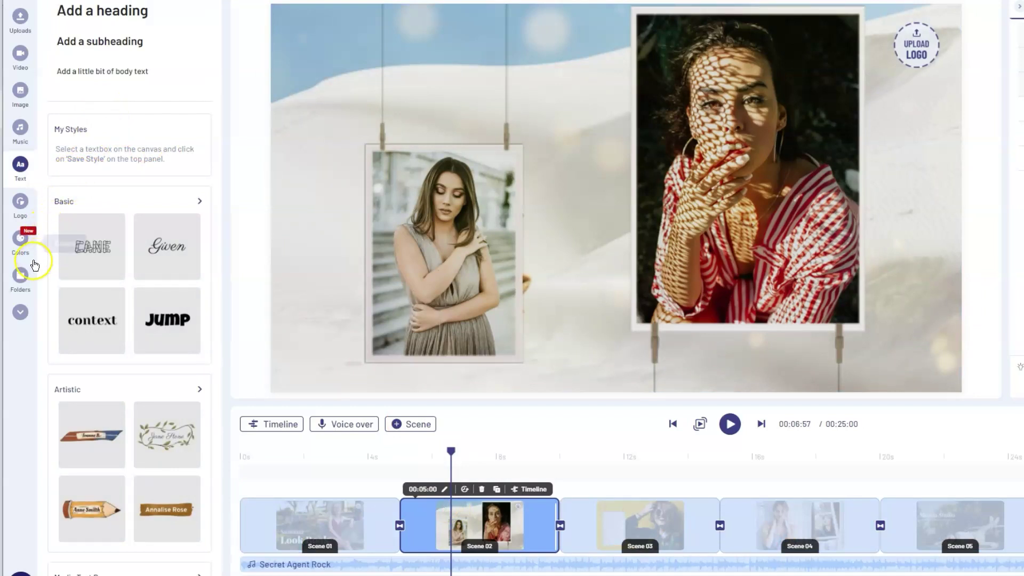
pyautogui.click(26, 281)
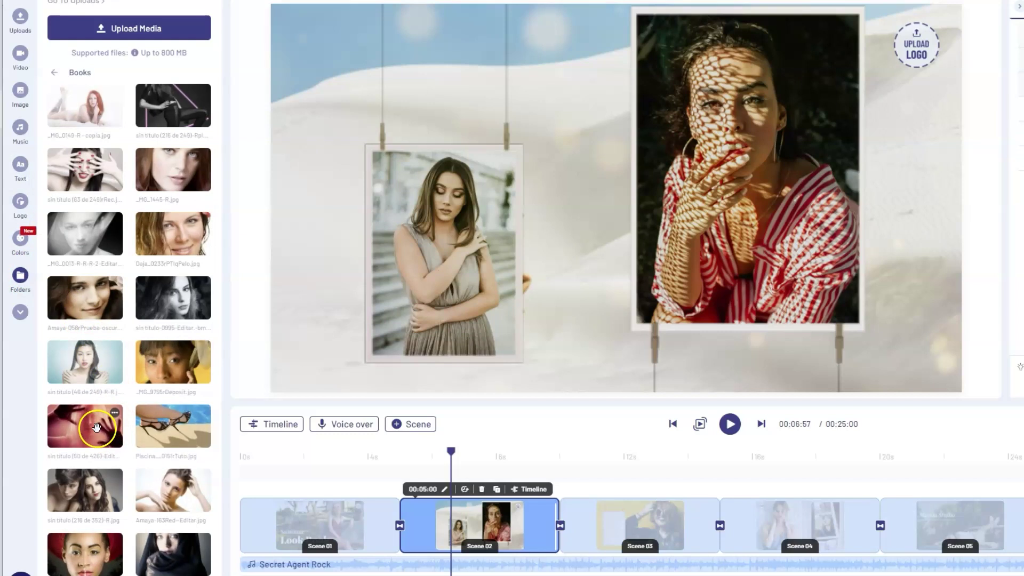
# Replace Scene 02's background with the red hands-on-glass photo, cropping slightly higher.
pyautogui.moveTo(95, 428)
pyautogui.mouseDown()
pyautogui.moveTo(604, 288)
pyautogui.moveTo(581, 299)
pyautogui.mouseUp()
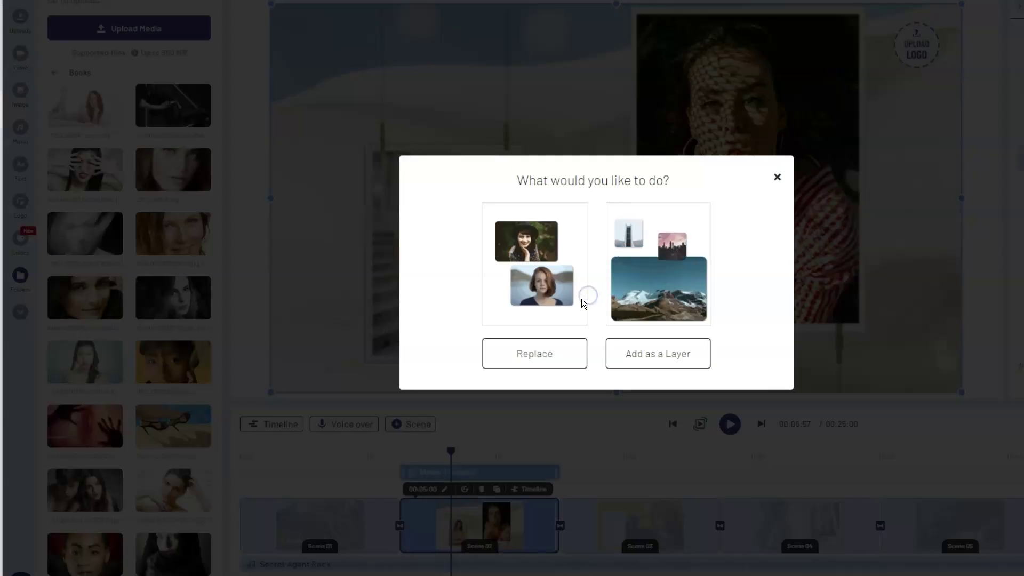
pyautogui.click(561, 345)
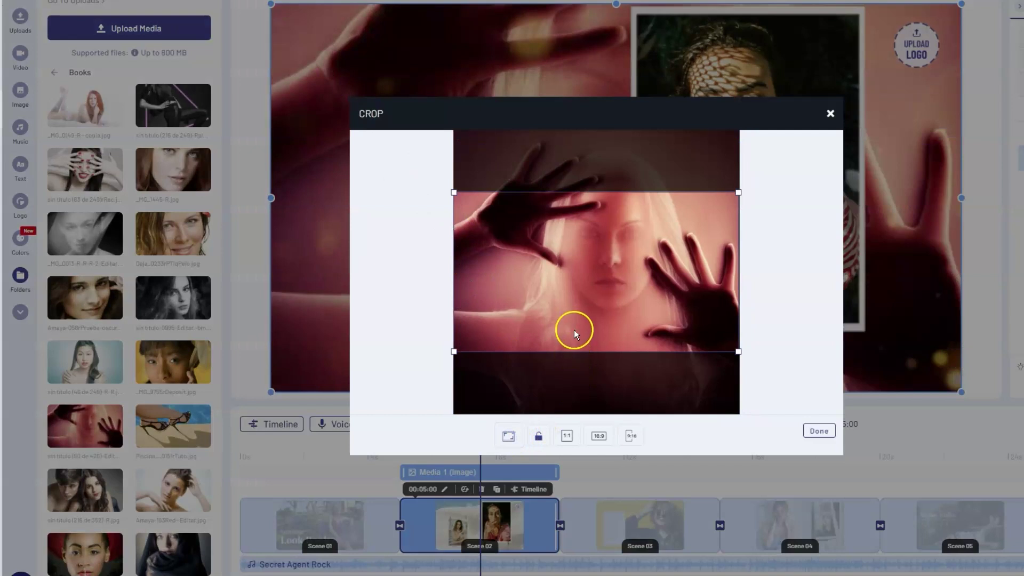
pyautogui.moveTo(574, 330); pyautogui.dragTo(574, 314)
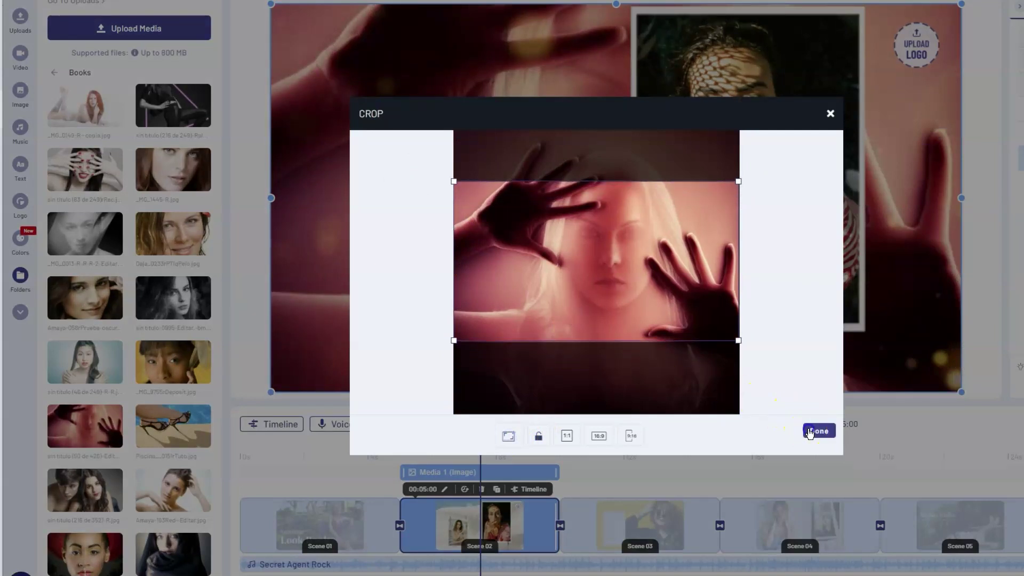
pyautogui.click(819, 430)
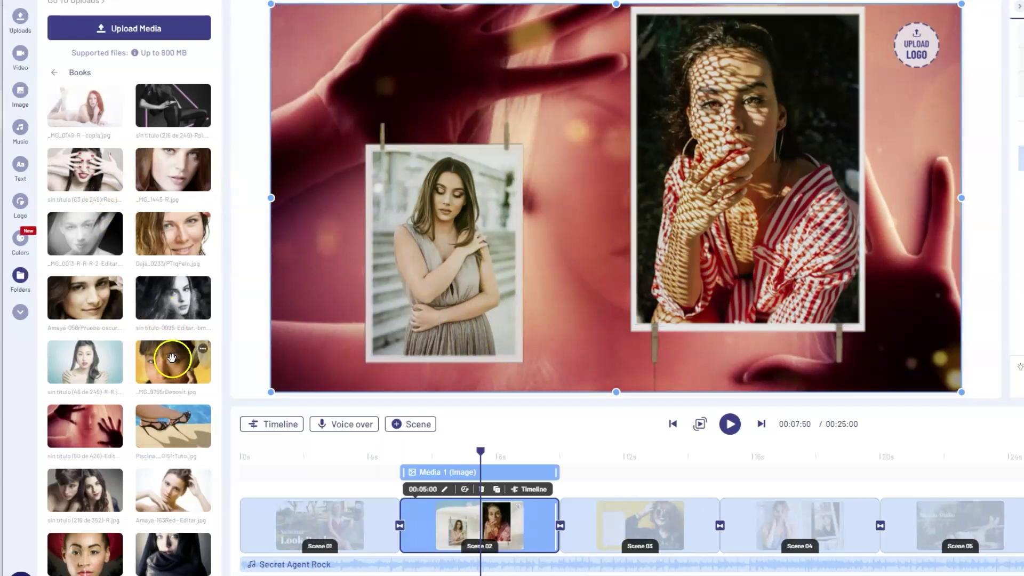
# Put the yellow-backdrop portrait in the left frame and the red-headwrap portrait in the right.
pyautogui.moveTo(172, 357); pyautogui.dragTo(420, 302)
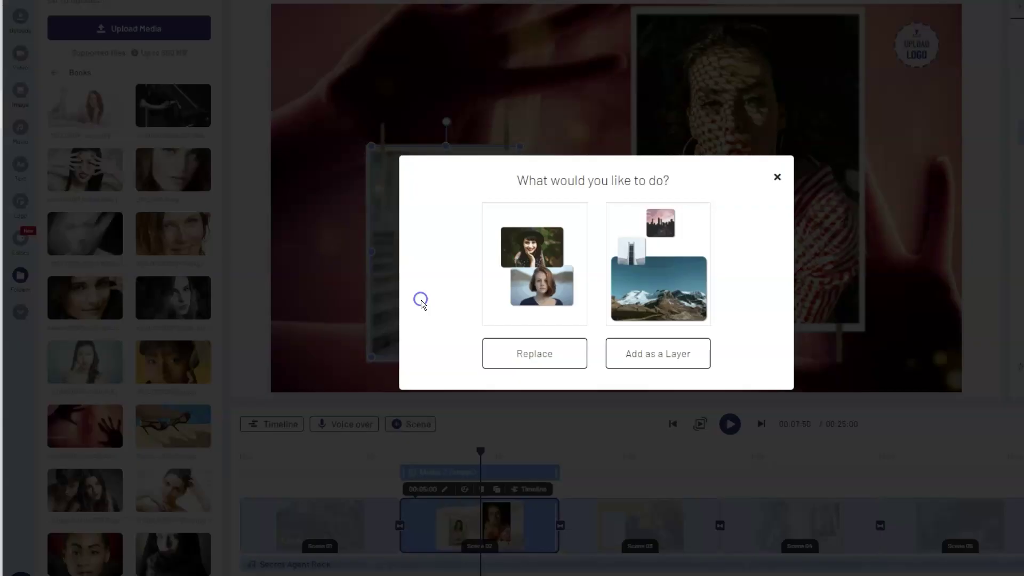
pyautogui.click(536, 354)
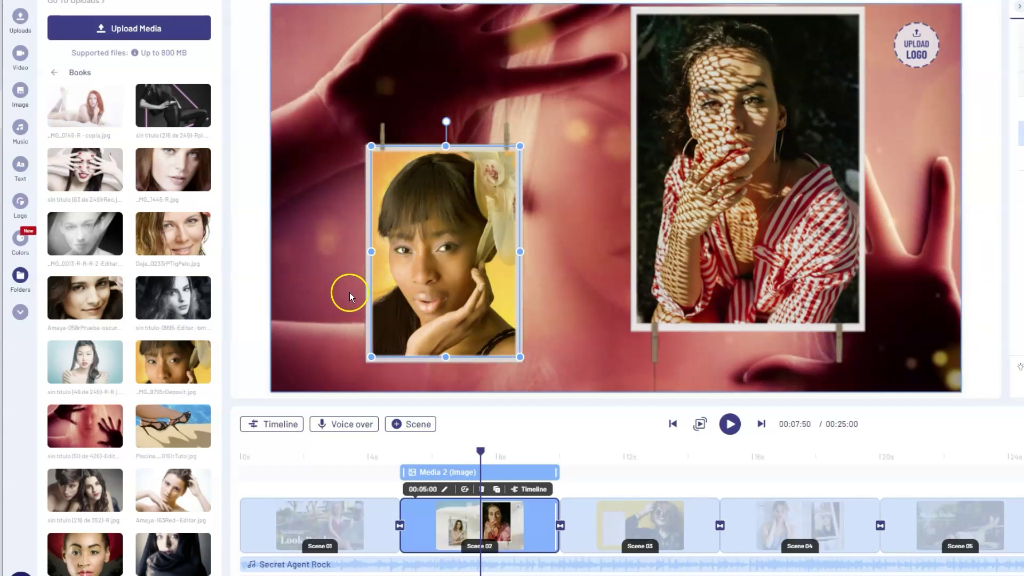
pyautogui.moveTo(64, 538)
pyautogui.mouseDown()
pyautogui.moveTo(751, 214)
pyautogui.moveTo(747, 136)
pyautogui.mouseUp()
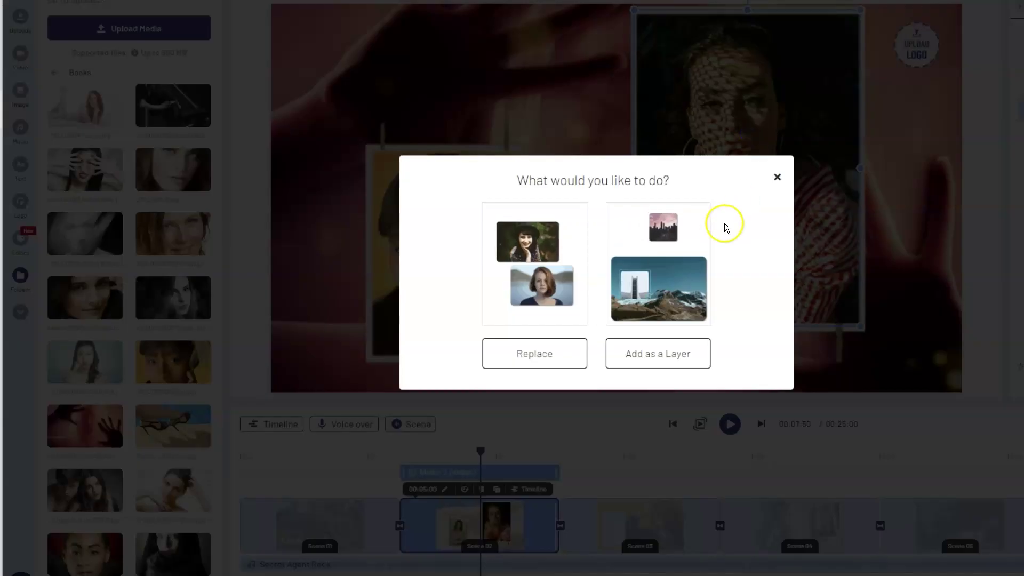
pyautogui.click(551, 363)
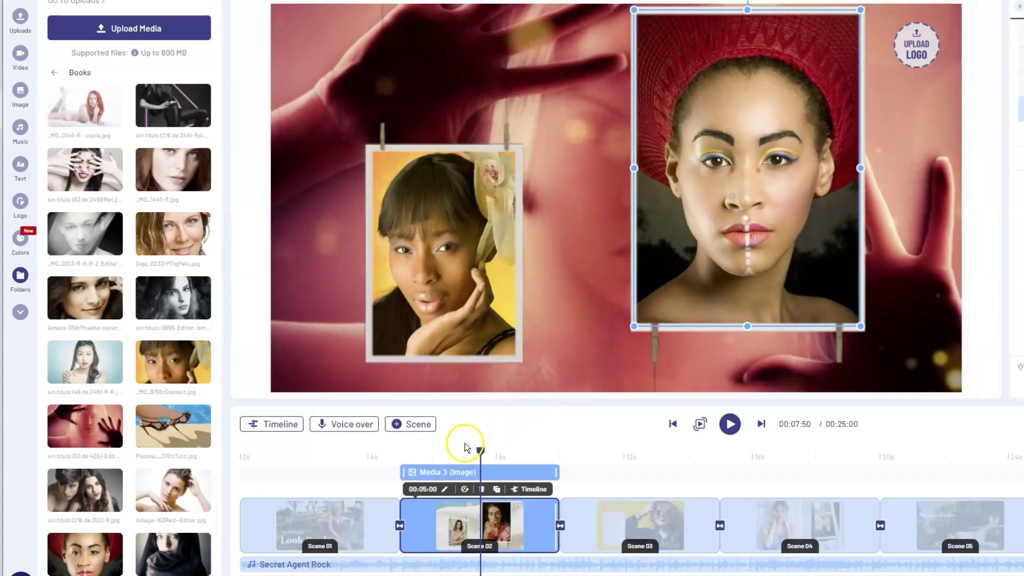
pyautogui.click(373, 457)
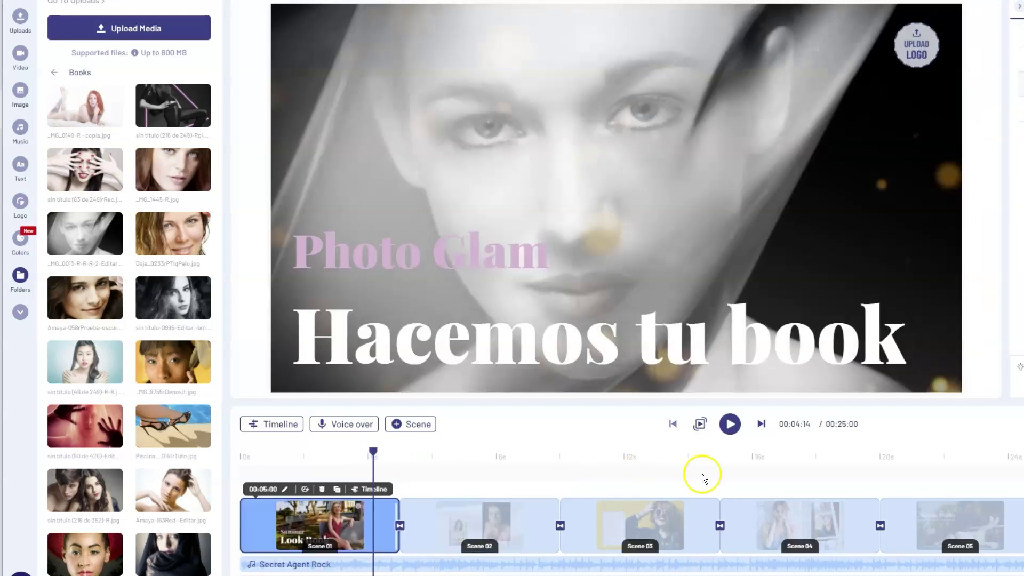
pyautogui.click(730, 428)
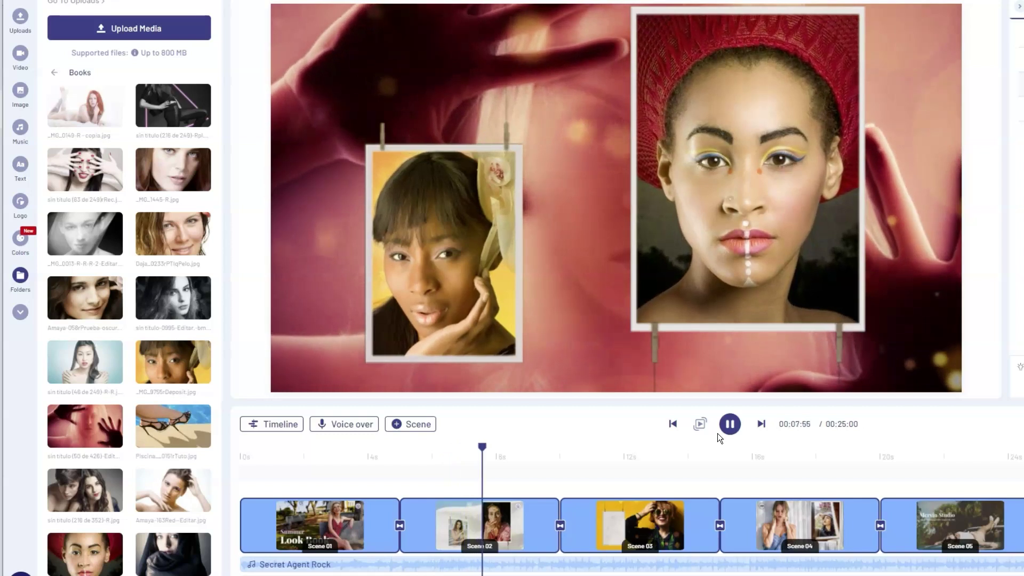
pyautogui.click(726, 430)
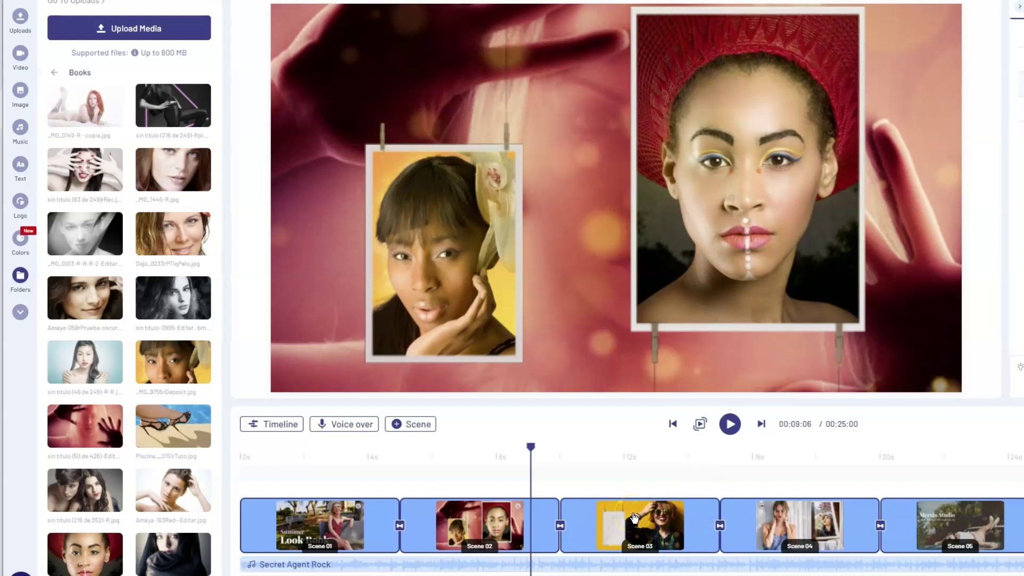
pyautogui.click(308, 456)
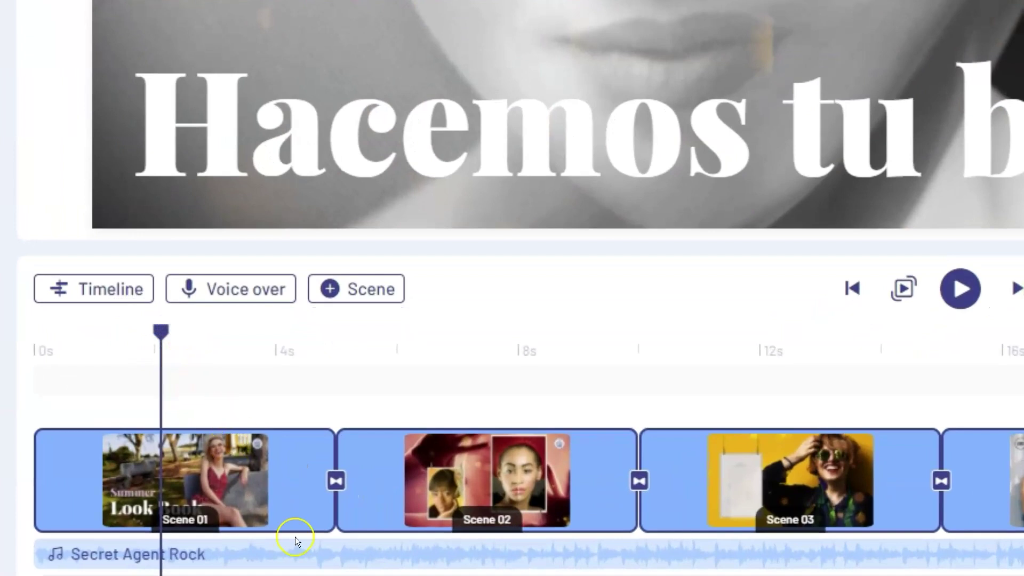
pyautogui.moveTo(166, 333)
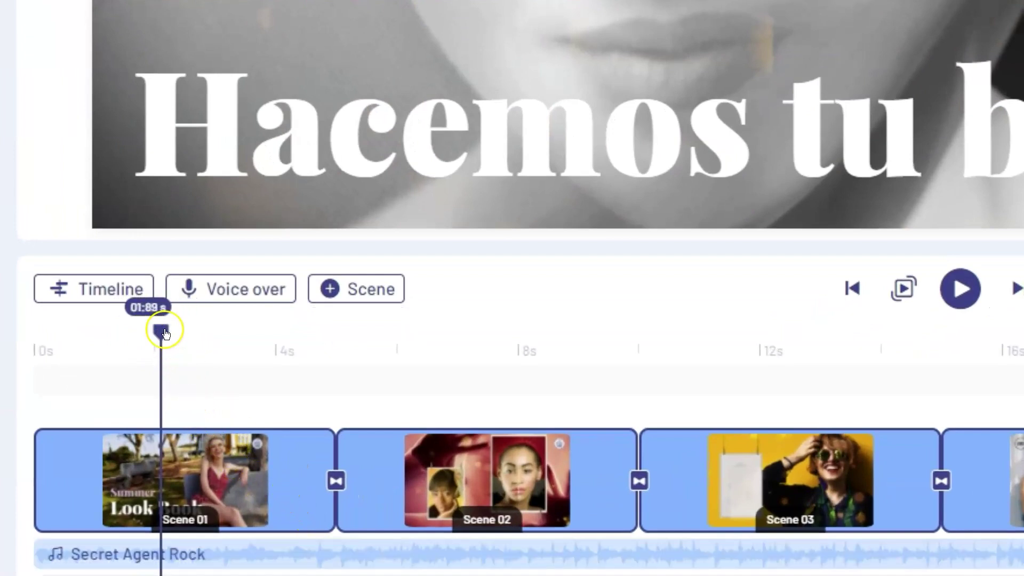
# In the opening scene's layers, delay the Photo Glam title to start around 0.84 s.
pyautogui.click(99, 298)
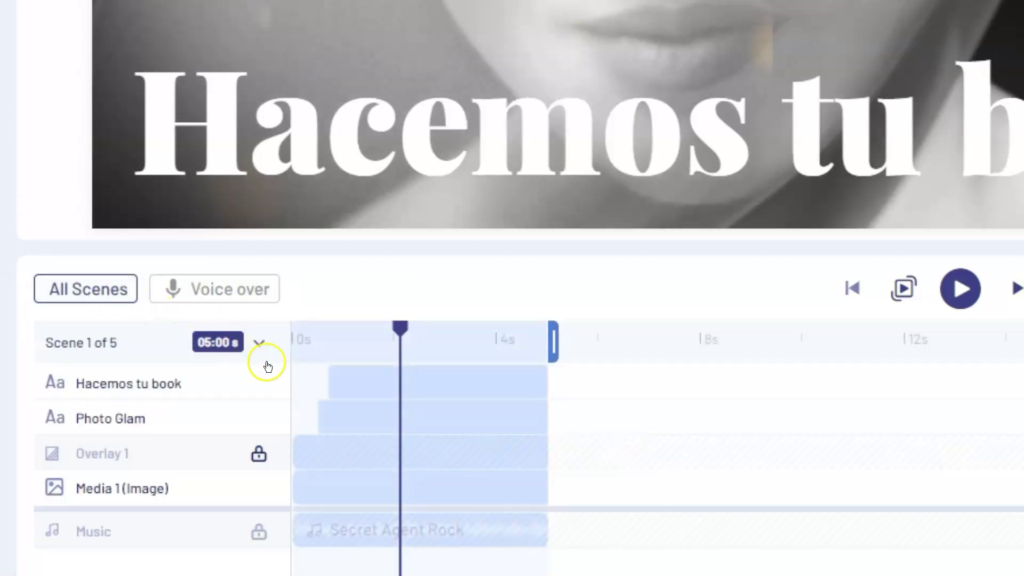
pyautogui.click(342, 373)
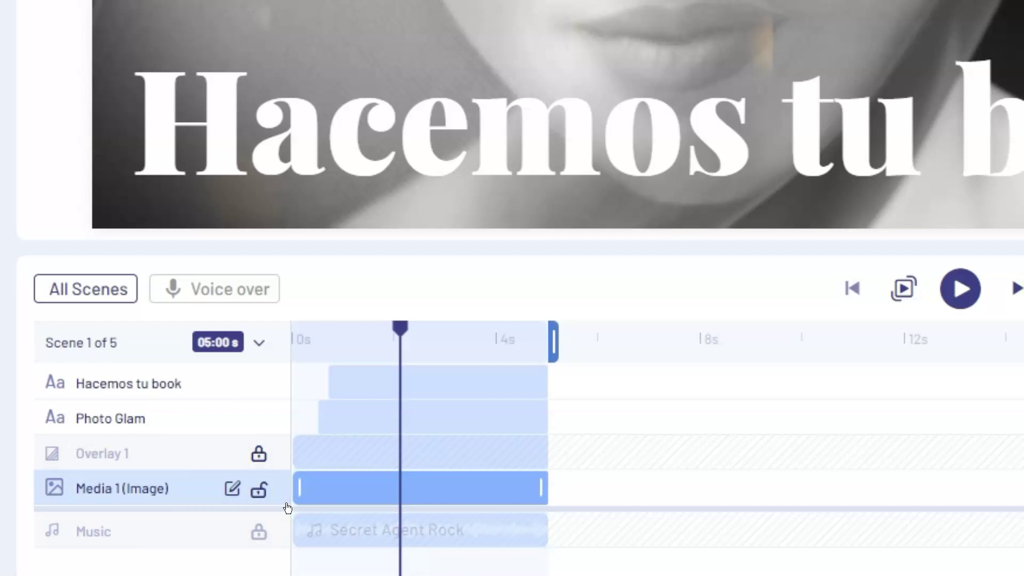
pyautogui.click(292, 488)
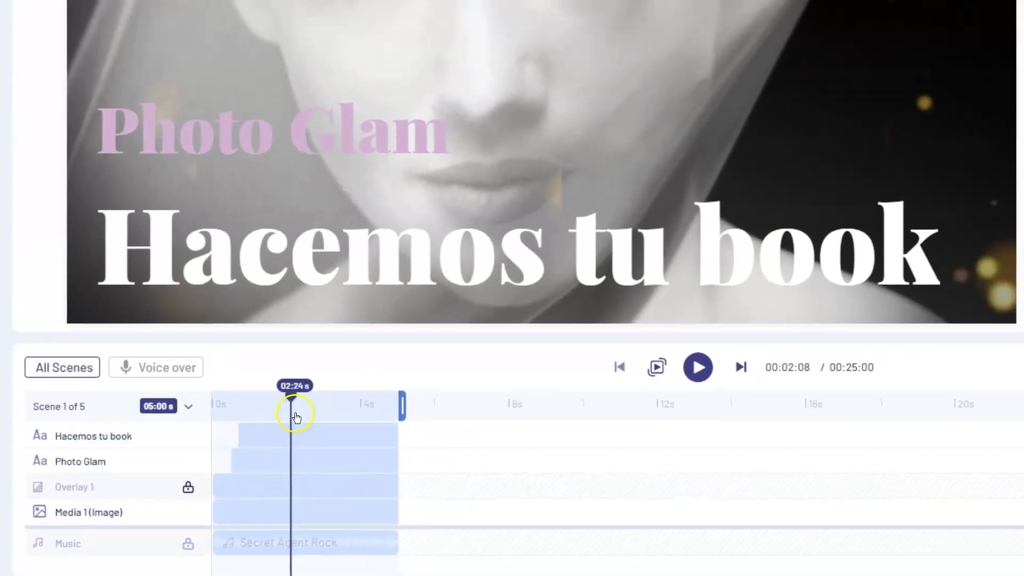
pyautogui.moveTo(292, 403); pyautogui.dragTo(236, 405)
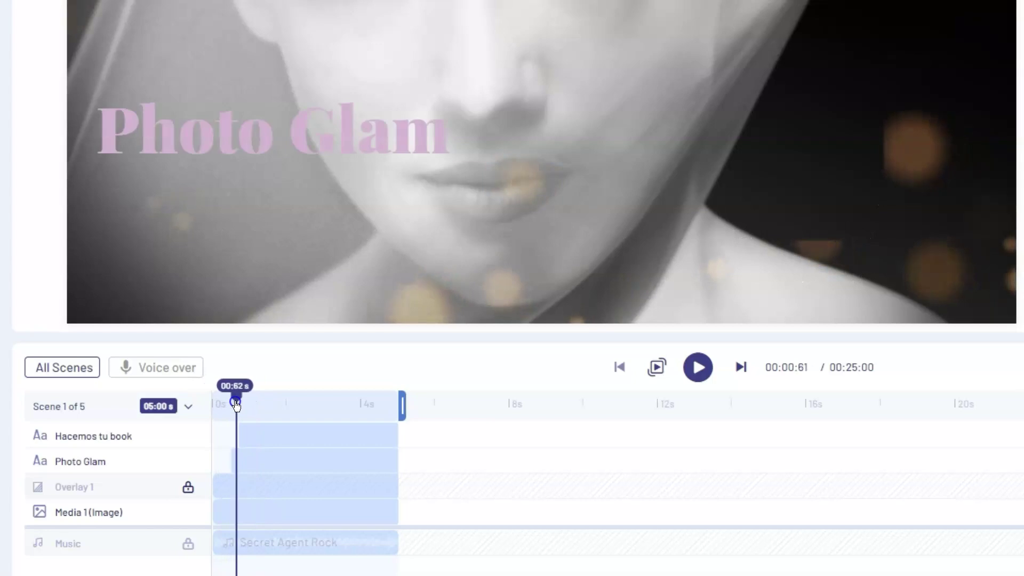
pyautogui.moveTo(243, 406); pyautogui.dragTo(245, 407)
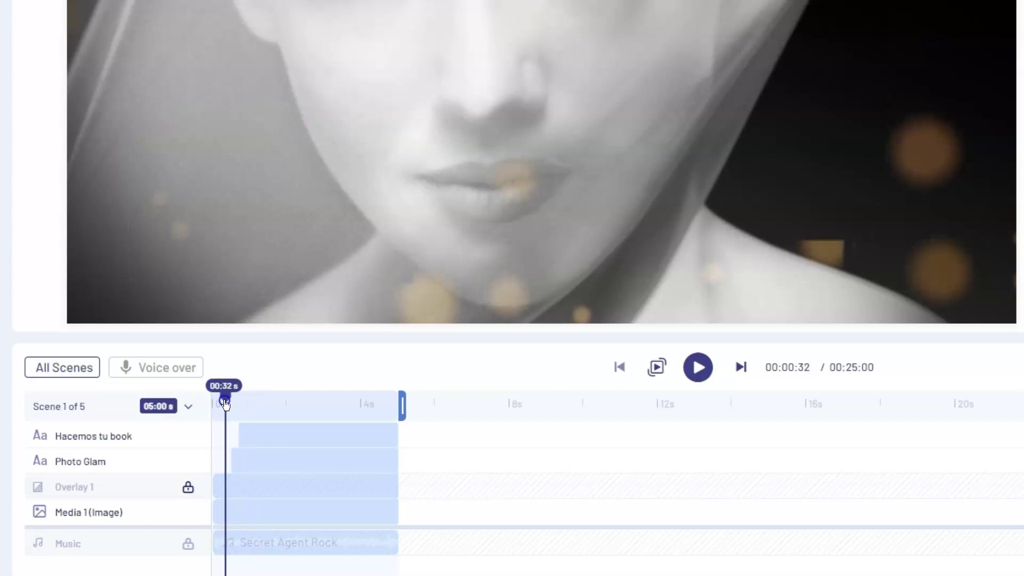
pyautogui.moveTo(244, 407)
pyautogui.mouseDown()
pyautogui.moveTo(221, 406)
pyautogui.moveTo(271, 432)
pyautogui.moveTo(247, 455)
pyautogui.mouseUp()
pyautogui.click(242, 425)
pyautogui.moveTo(221, 398); pyautogui.dragTo(213, 400)
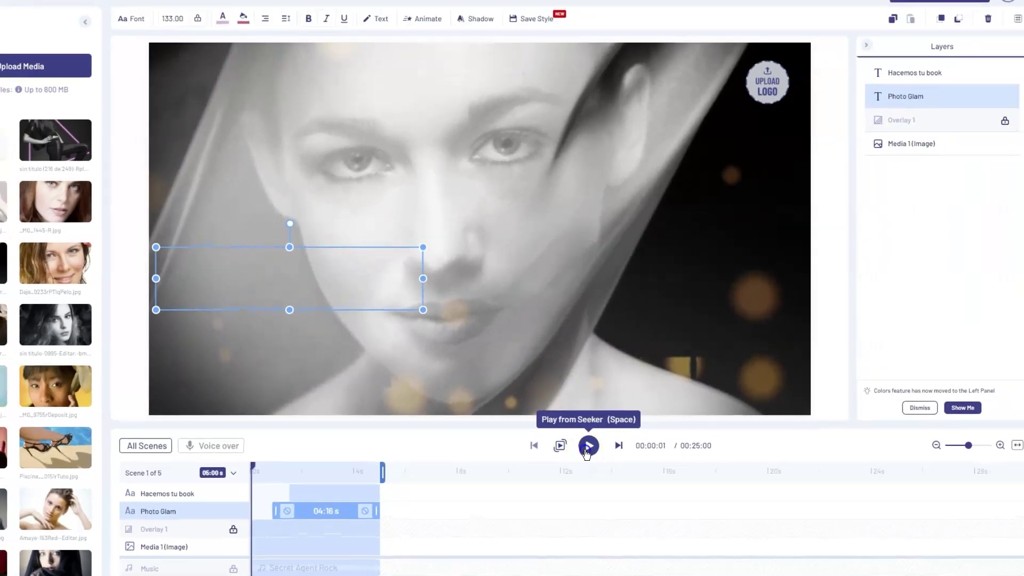
pyautogui.click(586, 451)
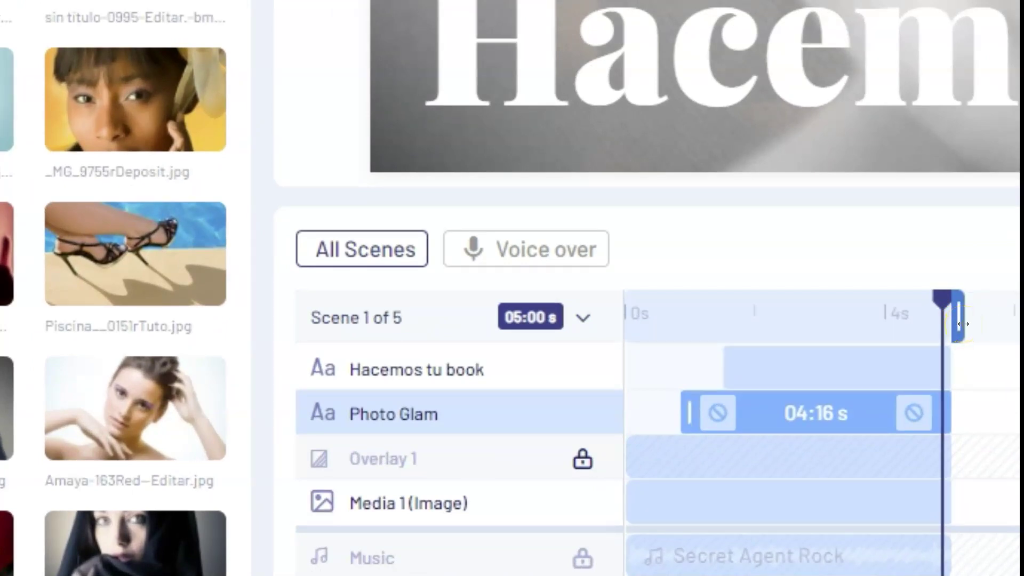
pyautogui.click(969, 327)
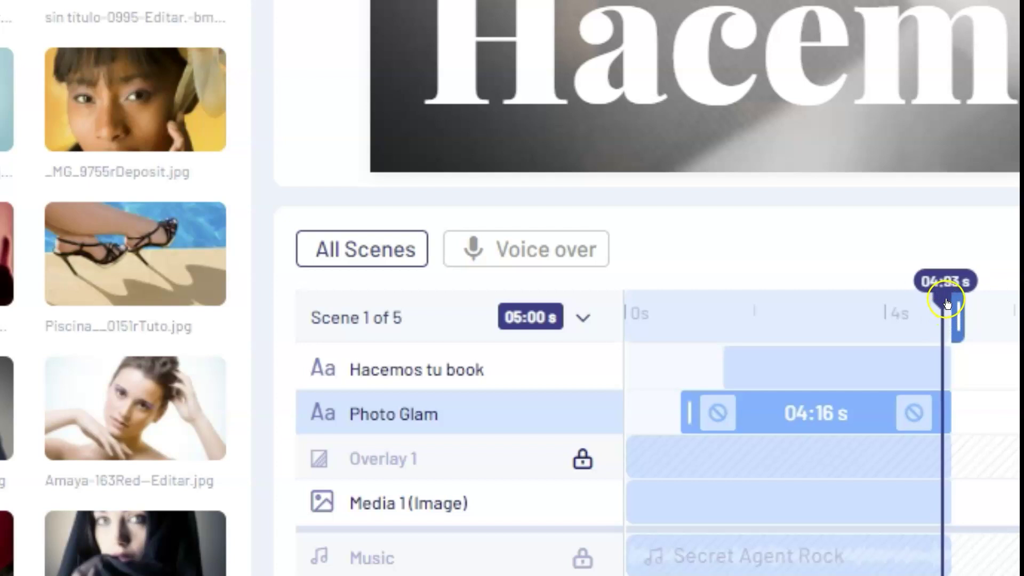
pyautogui.moveTo(944, 303); pyautogui.dragTo(606, 272)
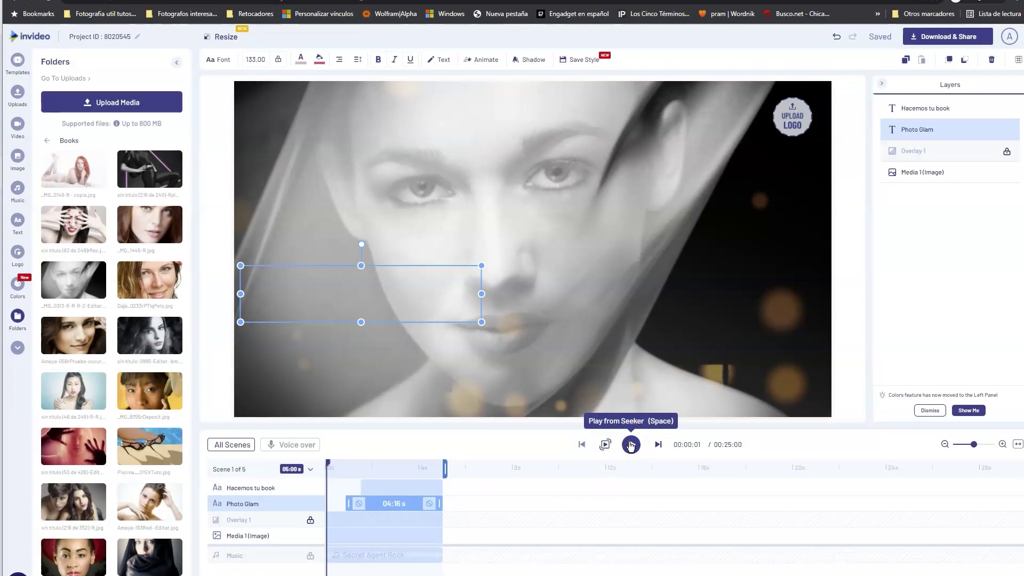
# Replay the video from the start to check the Photo Glam entrance, stopping in Scene 02.
pyautogui.click(630, 444)
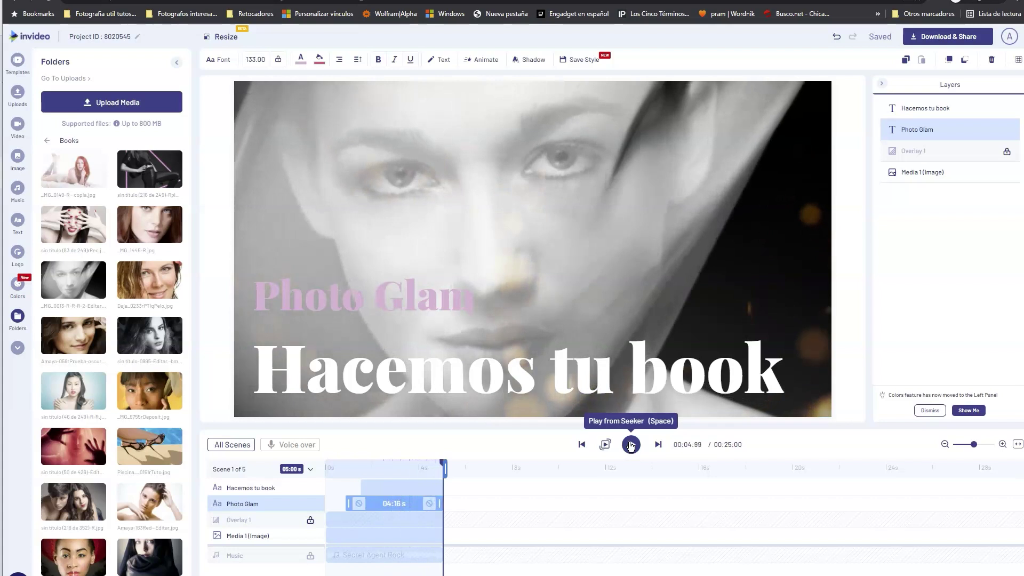
pyautogui.click(235, 444)
pyautogui.click(347, 480)
pyautogui.click(631, 445)
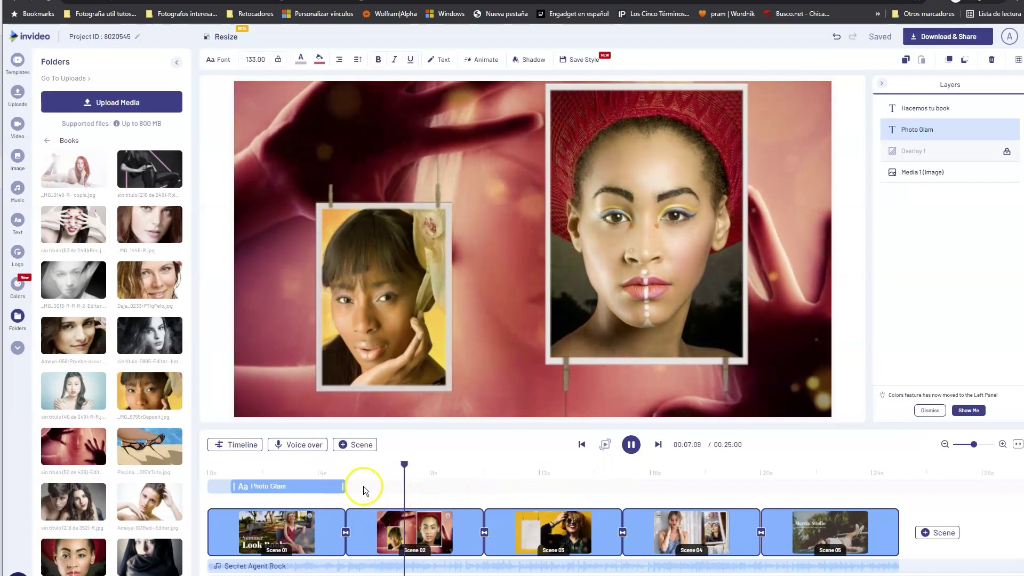
pyautogui.click(629, 446)
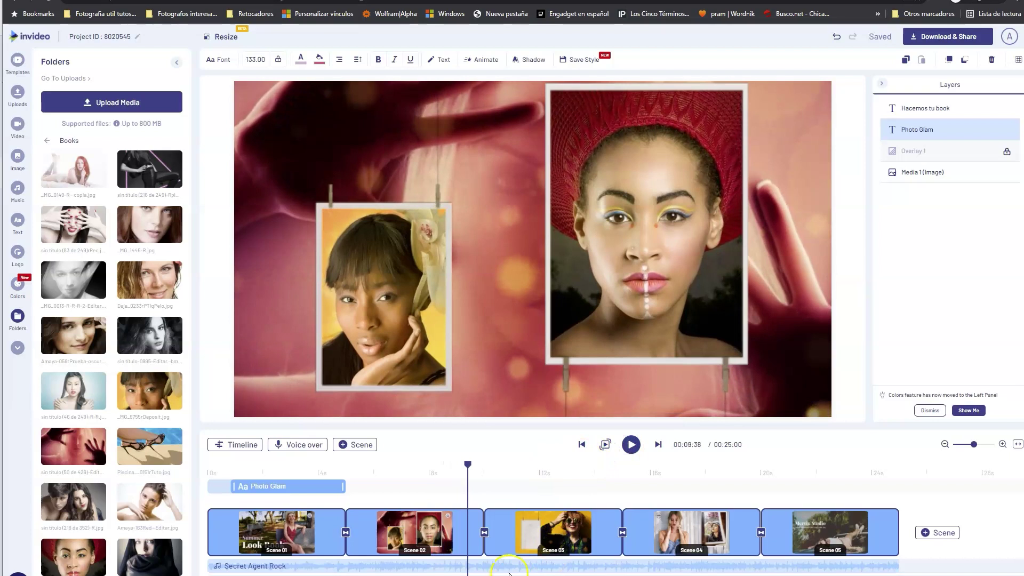
pyautogui.moveTo(467, 464)
pyautogui.mouseDown()
pyautogui.moveTo(345, 466)
pyautogui.moveTo(450, 464)
pyautogui.mouseUp()
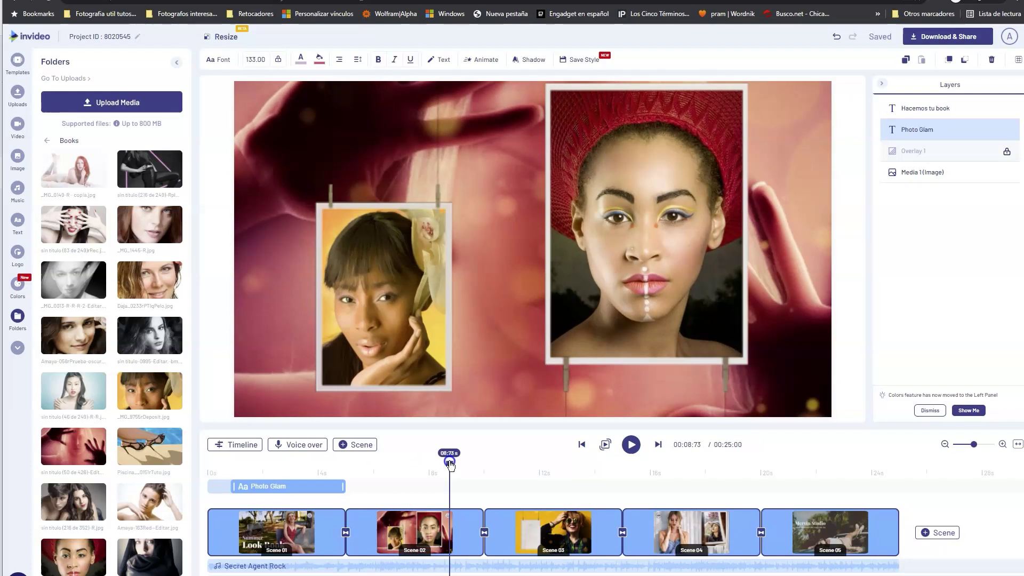
pyautogui.moveTo(450, 465); pyautogui.dragTo(452, 484)
pyautogui.click(470, 525)
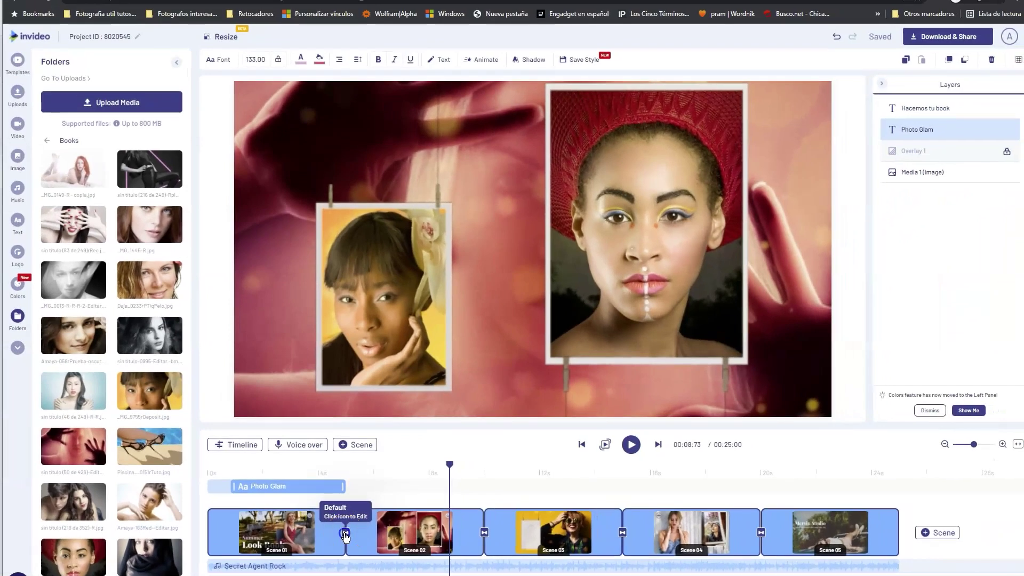
# Browse the available transitions between Scene 01 and Scene 02.
pyautogui.click(345, 532)
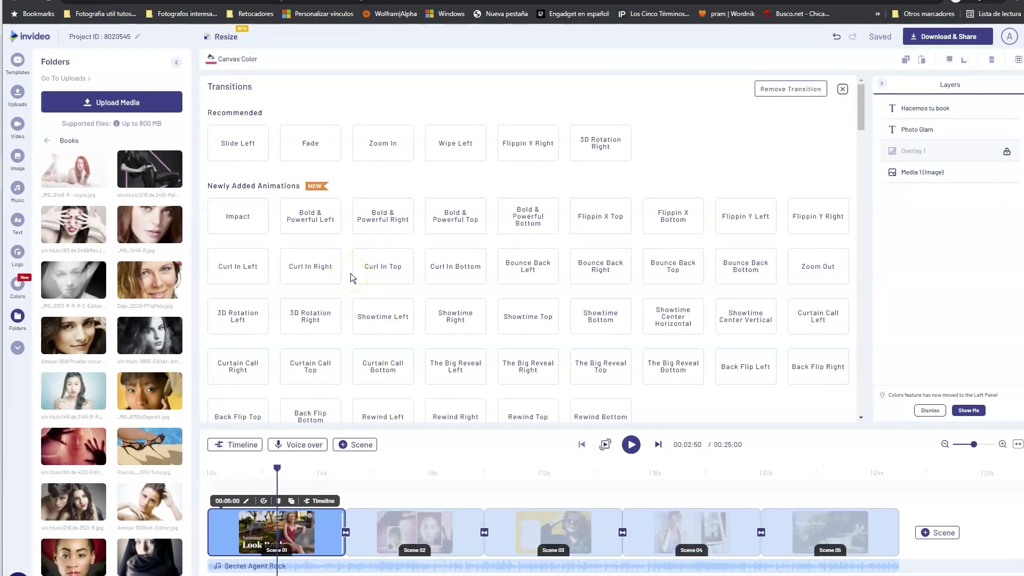
pyautogui.scroll(-2, 350, 273)
pyautogui.scroll(-4, 351, 273)
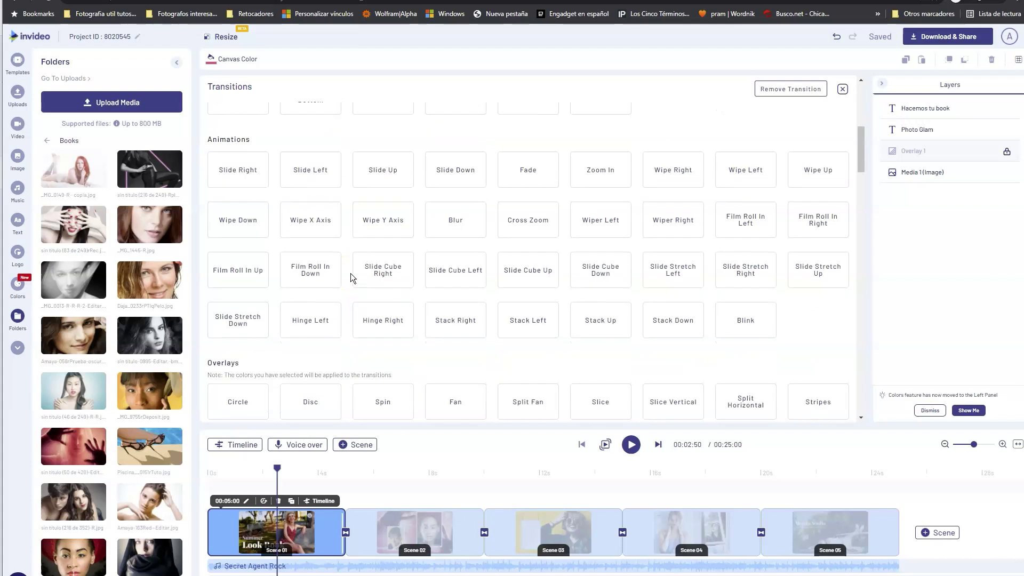
pyautogui.scroll(-2, 351, 273)
pyautogui.scroll(-3, 350, 273)
pyautogui.scroll(-1, 350, 273)
pyautogui.scroll(-1, 350, 273)
pyautogui.scroll(-4, 351, 273)
pyautogui.scroll(-4, 351, 273)
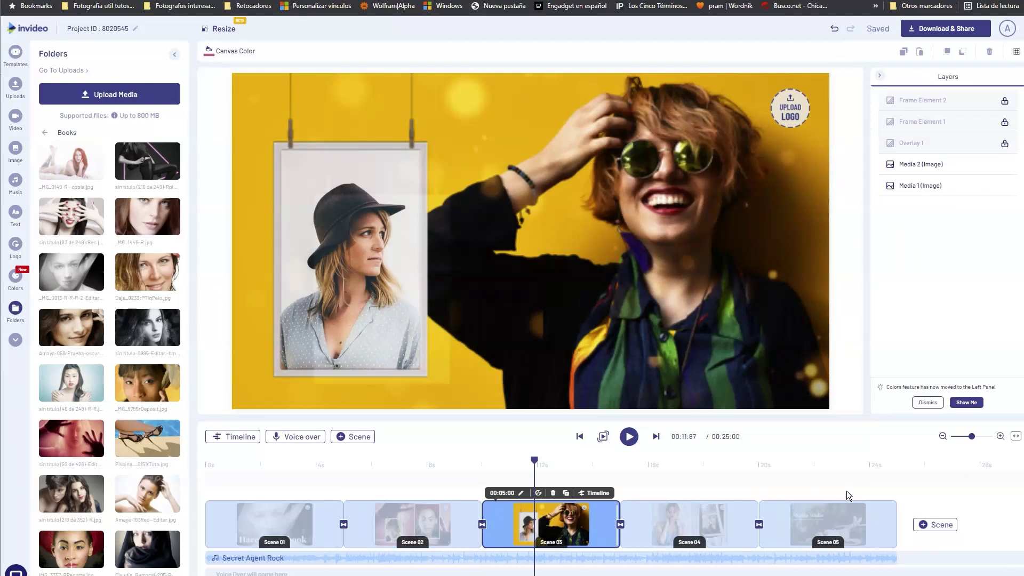
# Replace Scene 03's background with the hooded-woman portrait, wide-cropped and raised to frame her face.
pyautogui.click(132, 536)
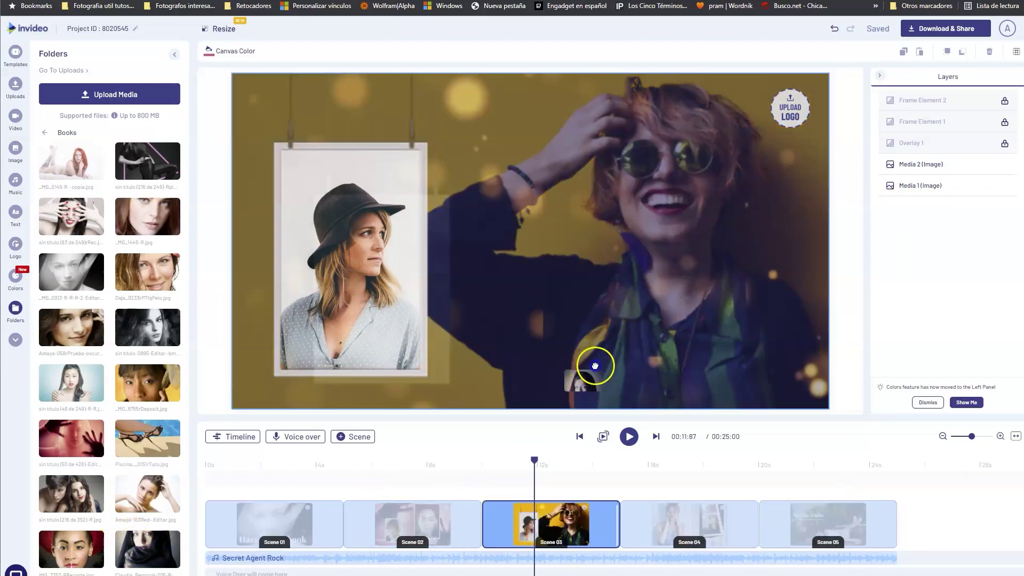
pyautogui.moveTo(140, 543); pyautogui.dragTo(564, 184)
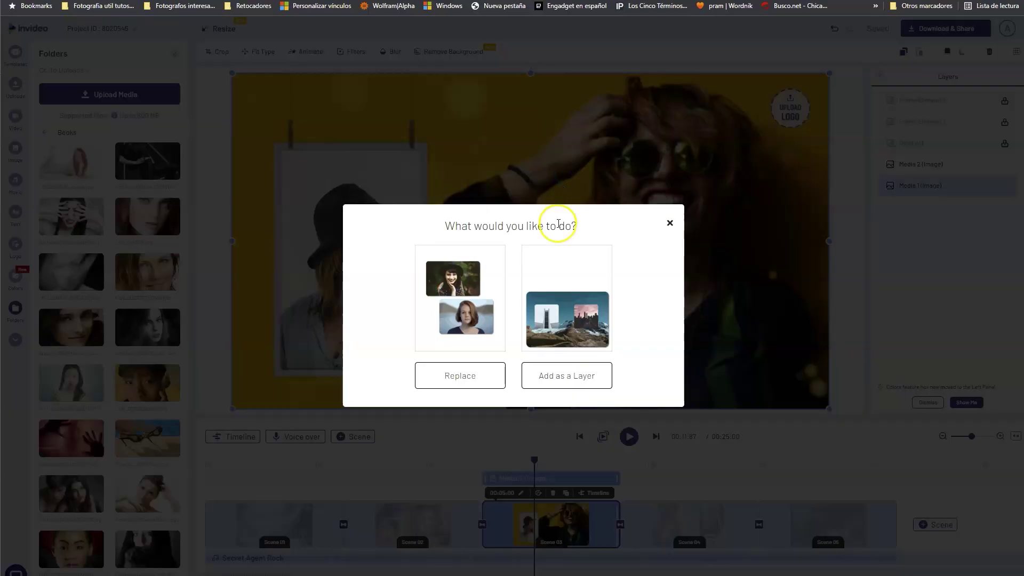
pyautogui.click(460, 375)
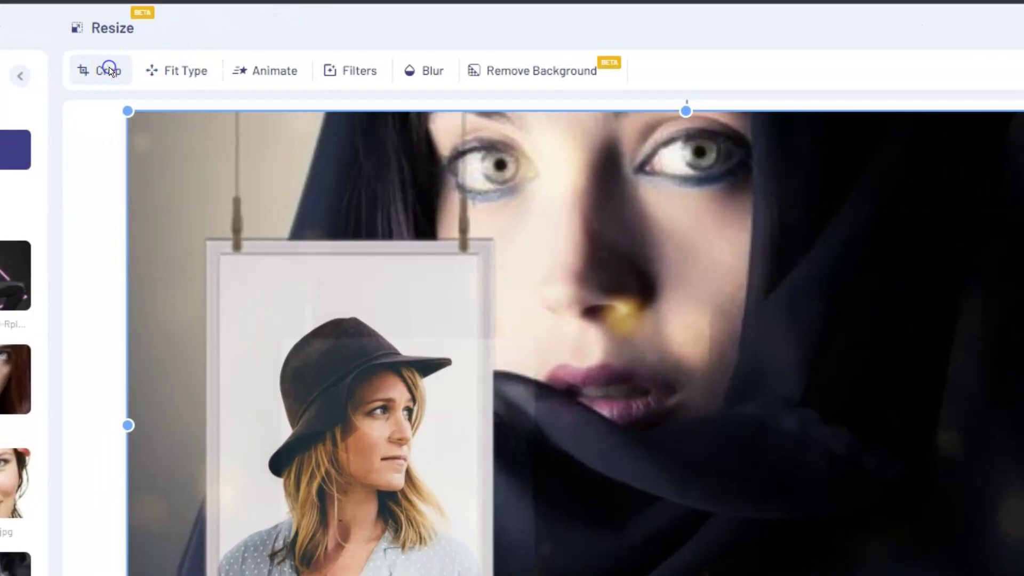
pyautogui.click(108, 69)
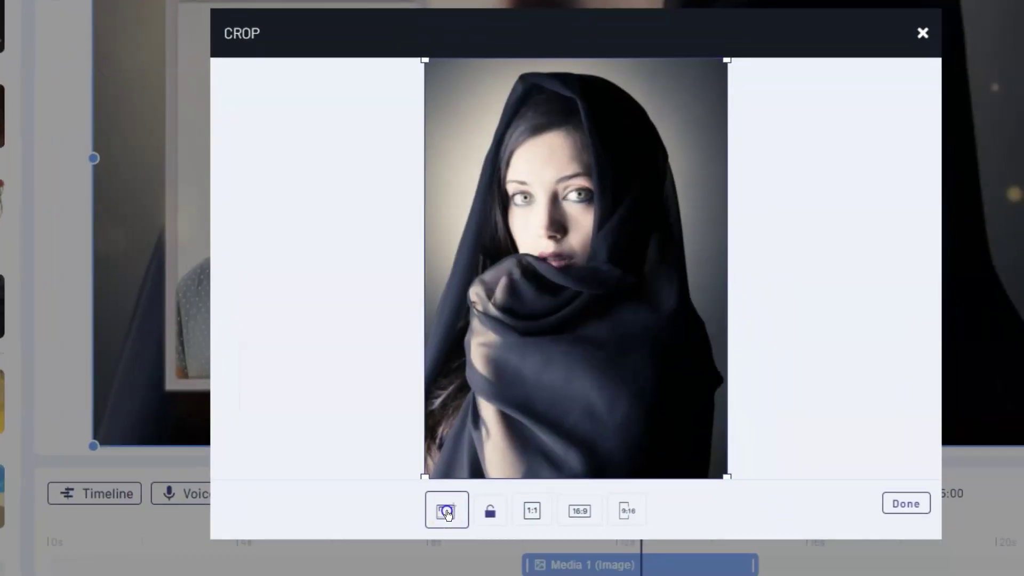
pyautogui.click(447, 513)
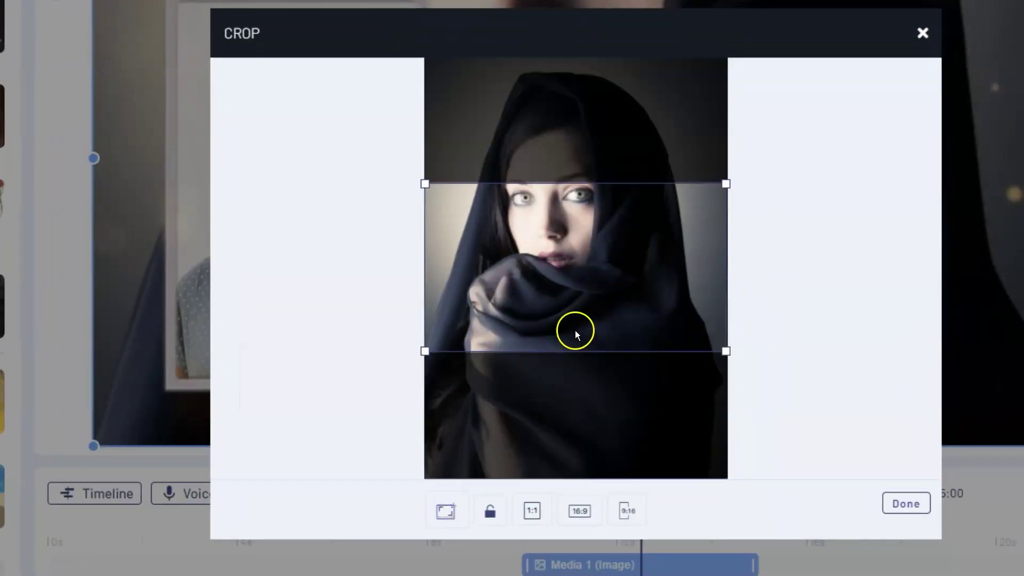
pyautogui.moveTo(578, 308)
pyautogui.mouseDown()
pyautogui.moveTo(581, 261)
pyautogui.moveTo(578, 278)
pyautogui.mouseUp()
pyautogui.click(906, 503)
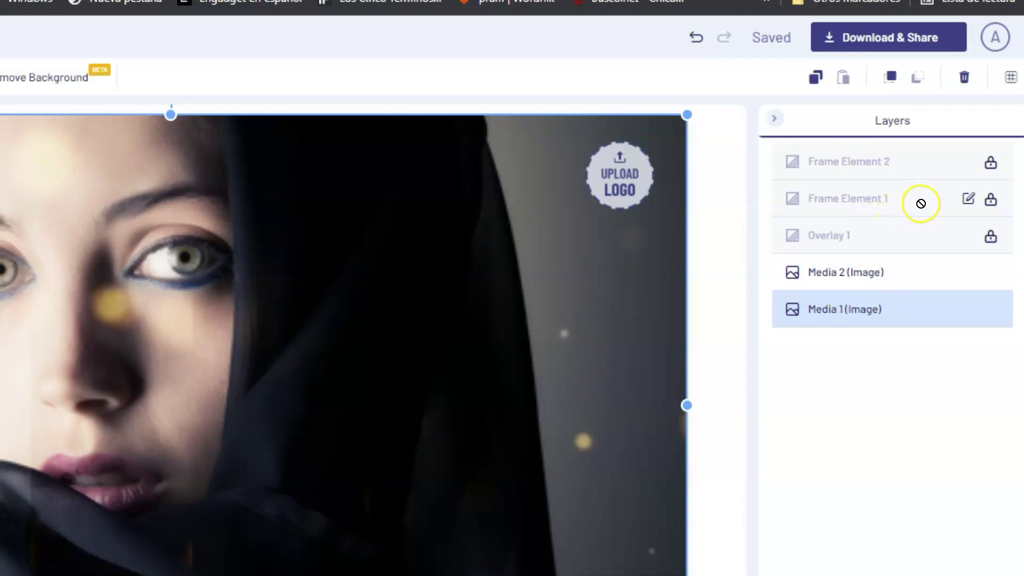
# Unlock Frame Element 1, move the hanging frame to the right, and relock it.
pyautogui.click(991, 203)
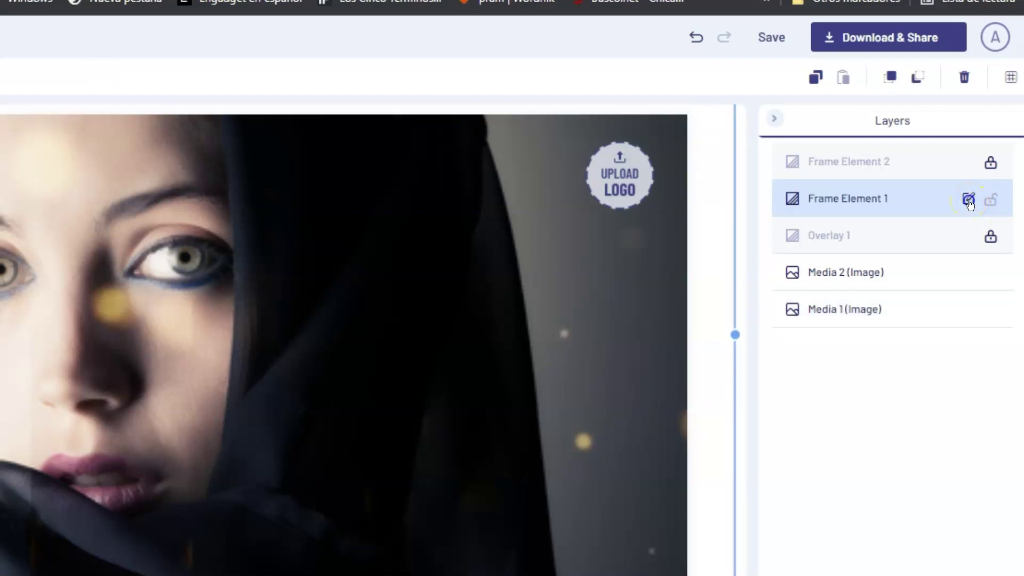
pyautogui.click(969, 203)
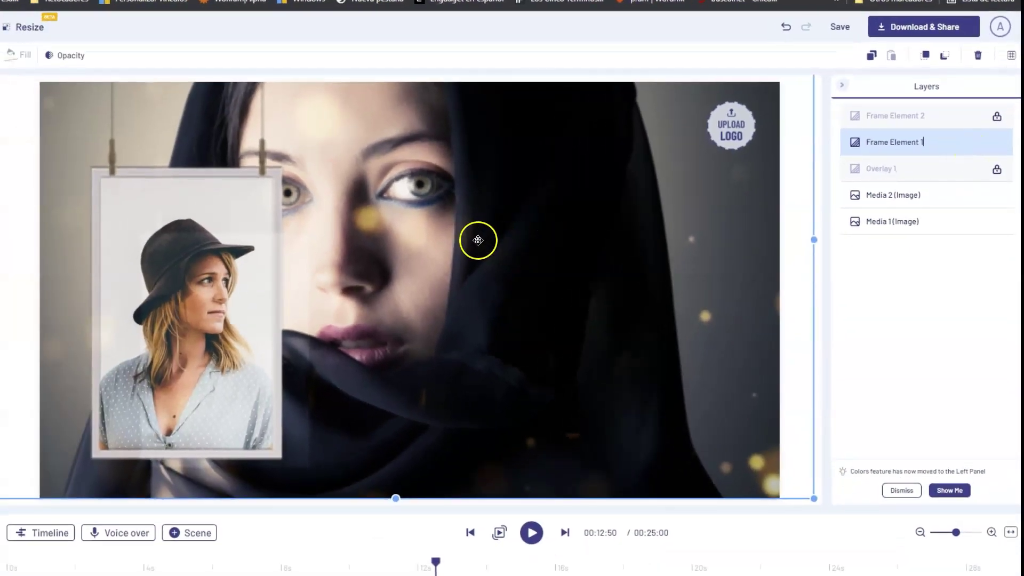
pyautogui.moveTo(477, 239)
pyautogui.mouseDown()
pyautogui.moveTo(745, 233)
pyautogui.moveTo(755, 267)
pyautogui.moveTo(771, 263)
pyautogui.mouseUp()
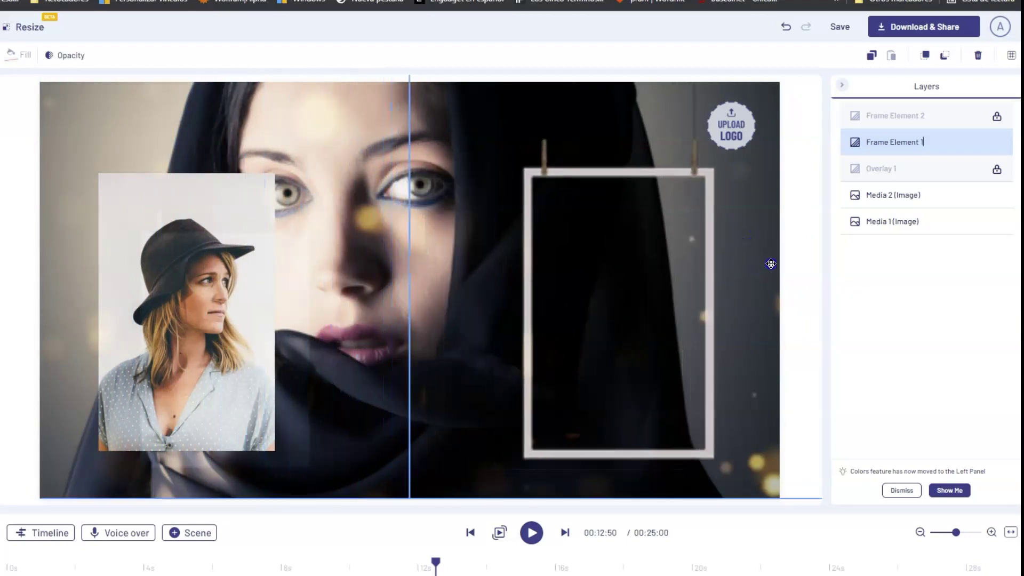
pyautogui.click(1000, 150)
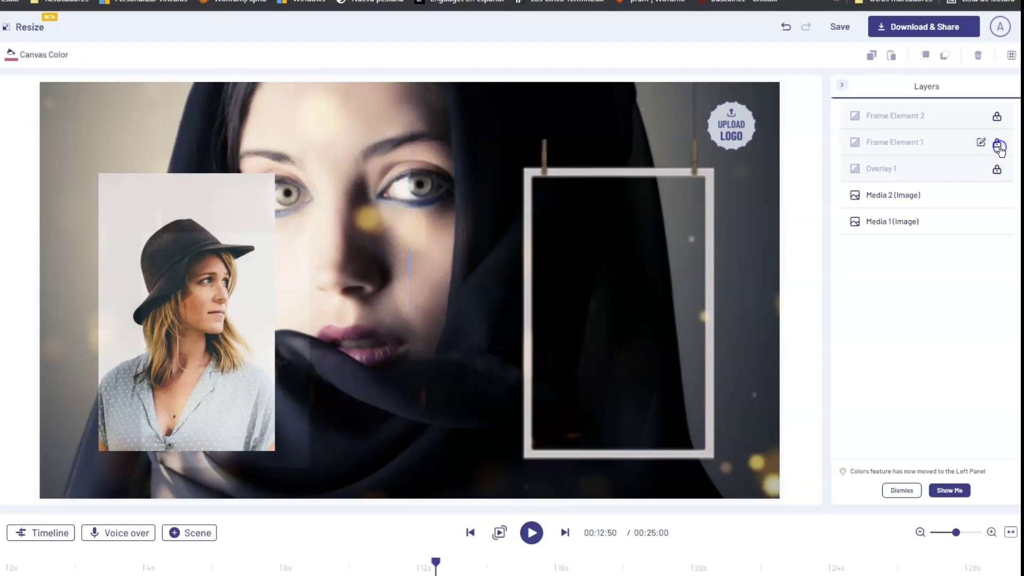
# Place the hat-wearing woman's photo inside the relocated hanging frame.
pyautogui.click(175, 332)
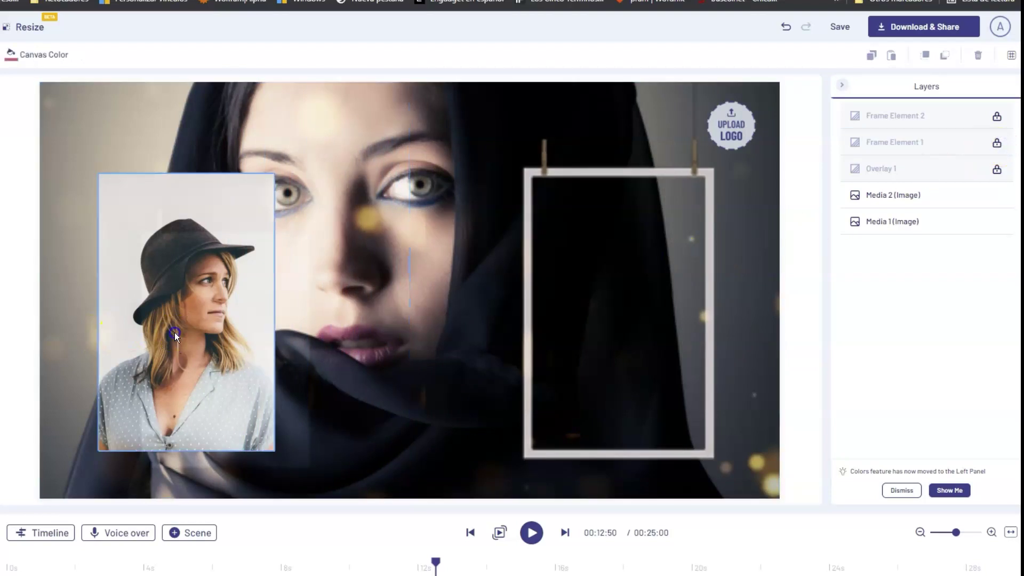
pyautogui.moveTo(174, 332); pyautogui.dragTo(597, 324)
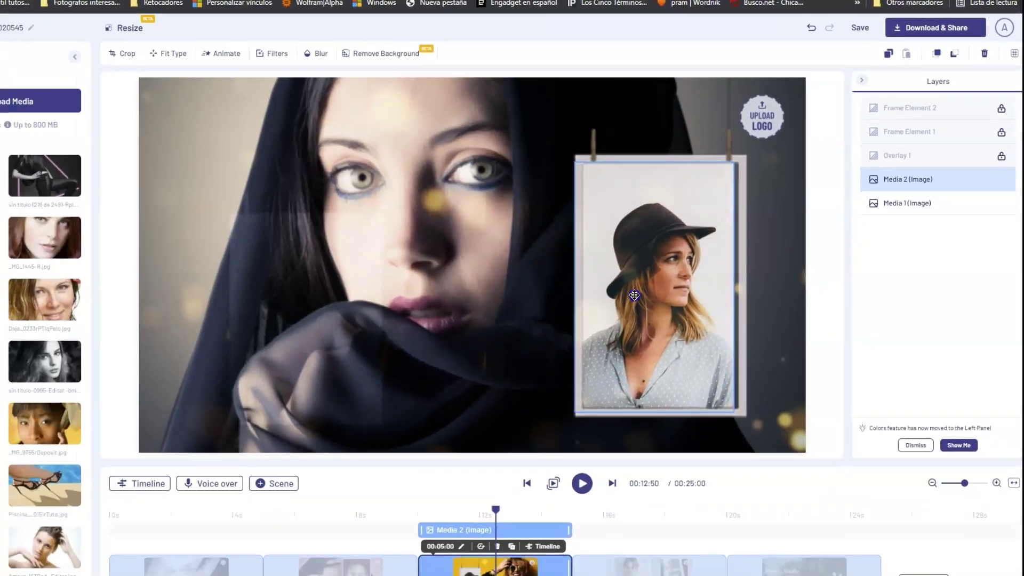
pyautogui.moveTo(683, 269); pyautogui.dragTo(682, 269)
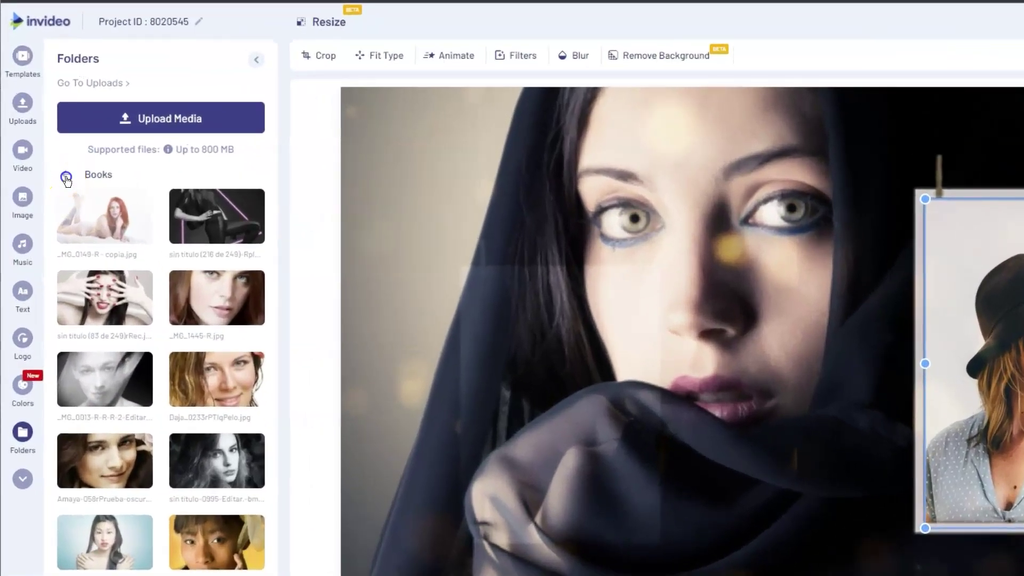
# Replace Scene 03's framed photo with the WildSoho image from the Moda folder.
pyautogui.click(66, 178)
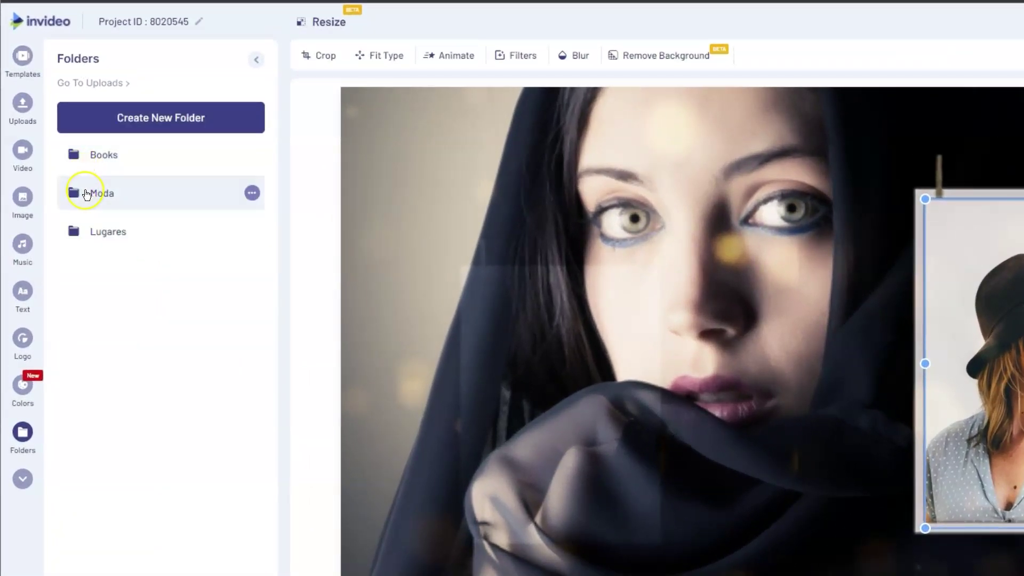
pyautogui.click(76, 192)
pyautogui.moveTo(123, 246); pyautogui.dragTo(790, 334)
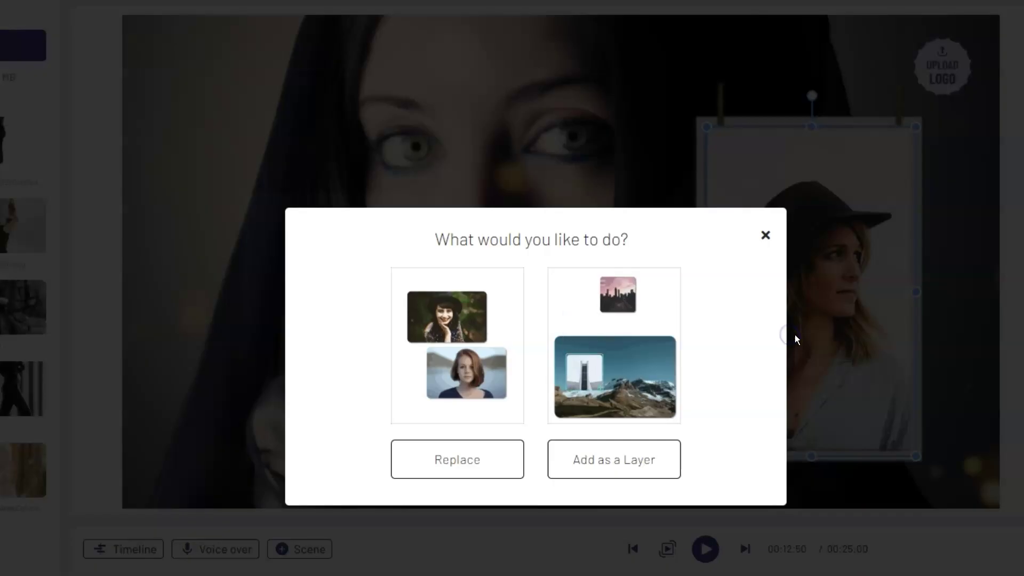
pyautogui.click(441, 458)
pyautogui.click(779, 288)
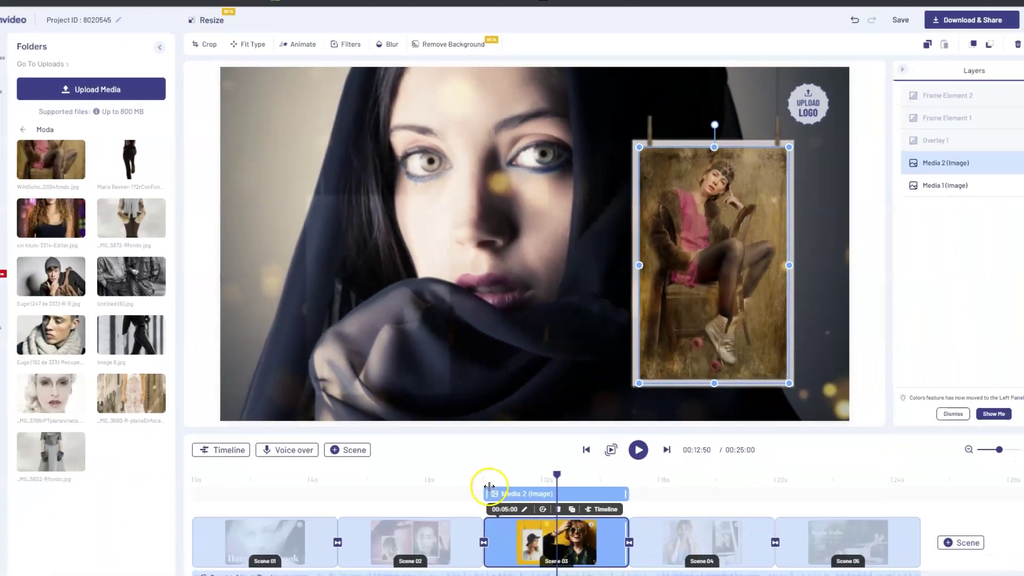
pyautogui.click(482, 467)
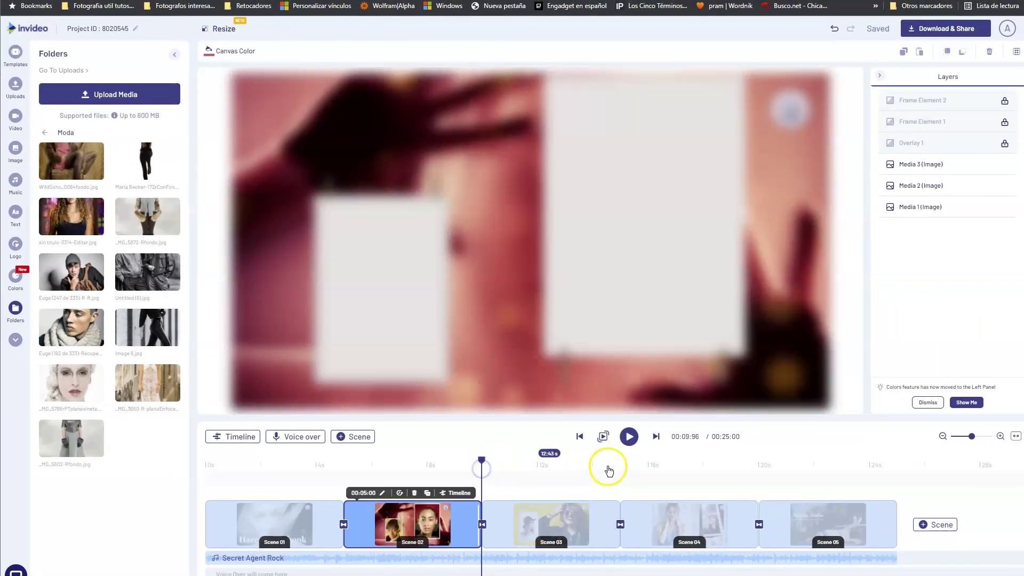
# Play the preview from Scene 02 and pause it once Scene 04 is reached.
pyautogui.click(629, 436)
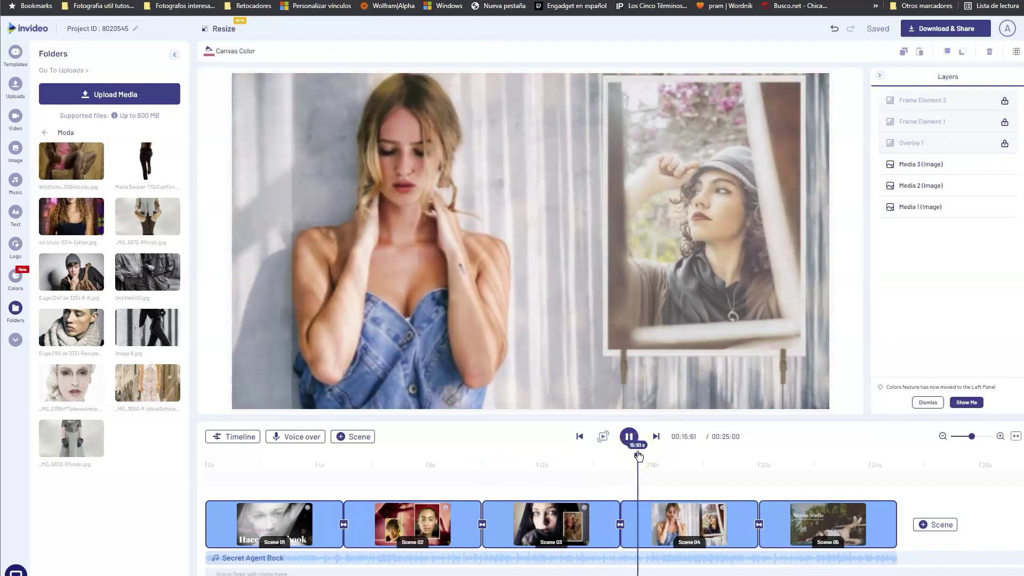
pyautogui.click(629, 436)
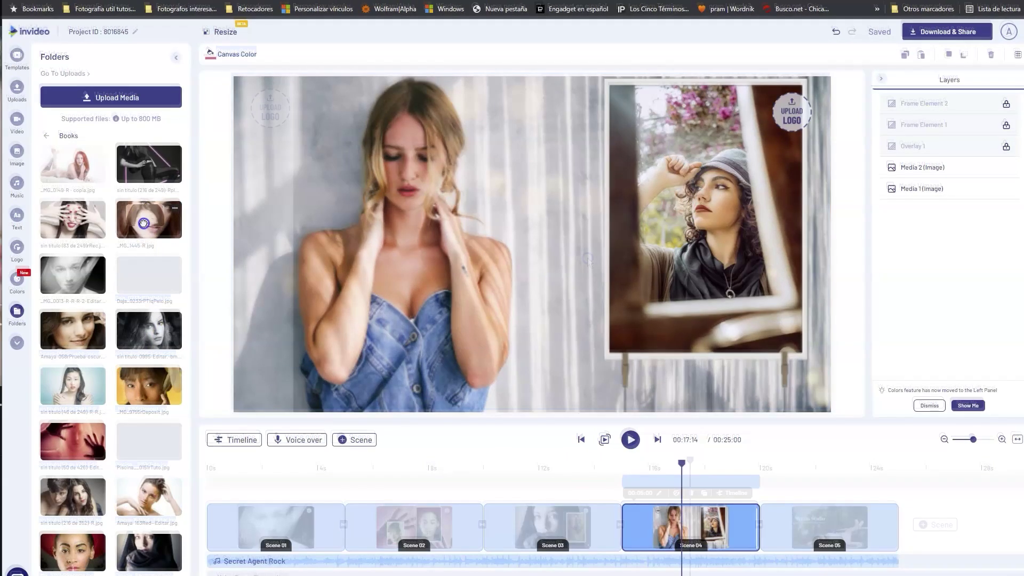
# Replace Scene 04's framed photo with a Books-folder portrait, then bring up the stock image library.
pyautogui.moveTo(149, 224); pyautogui.dragTo(666, 248)
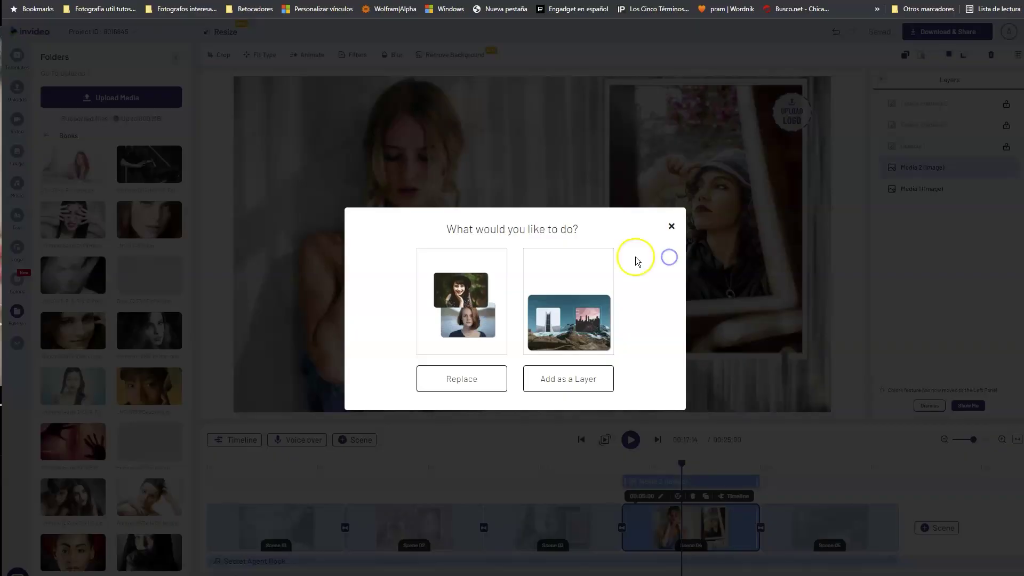
pyautogui.click(459, 380)
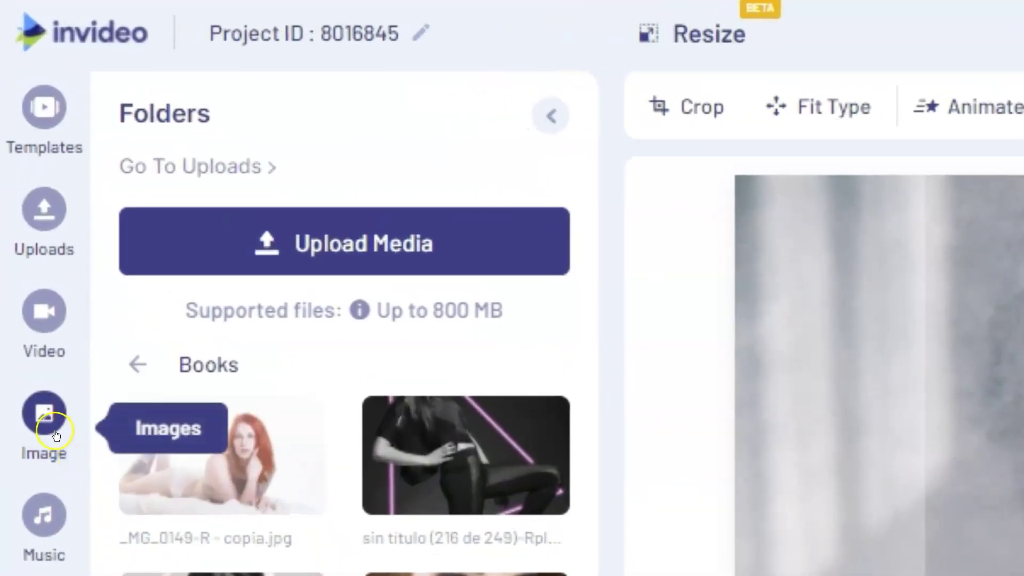
pyautogui.click(54, 431)
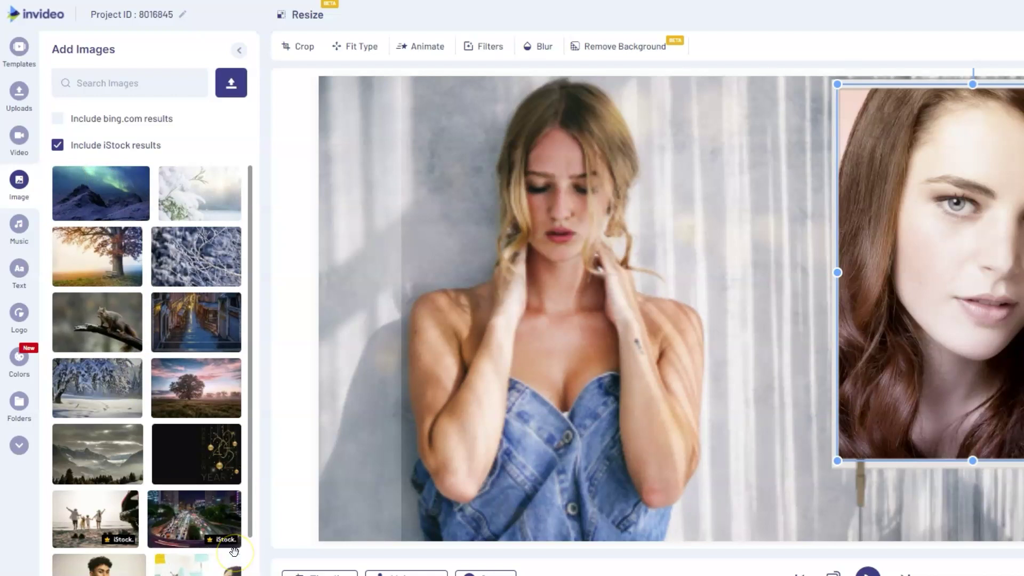
# Search stock images for 'lipstick' and swap Scene 04's blonde denim background for the row-of-lipsticks photo.
pyautogui.scroll(-5, 234, 551)
pyautogui.write('lipstic')
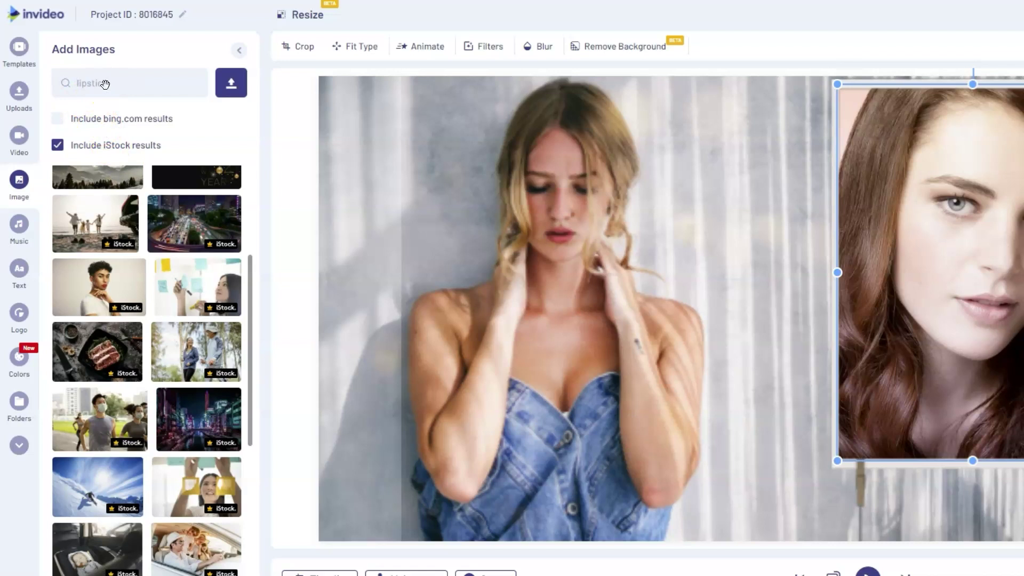
pyautogui.press('Return')
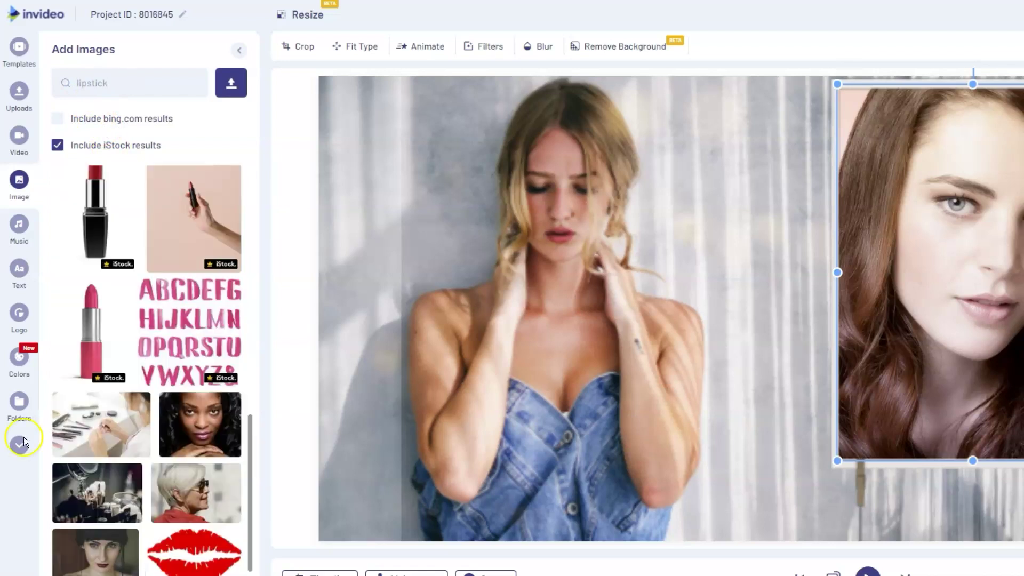
pyautogui.scroll(-3, 104, 479)
pyautogui.scroll(3, 104, 479)
pyautogui.scroll(-3, 103, 479)
pyautogui.scroll(-5, 104, 479)
pyautogui.moveTo(104, 479); pyautogui.dragTo(457, 417)
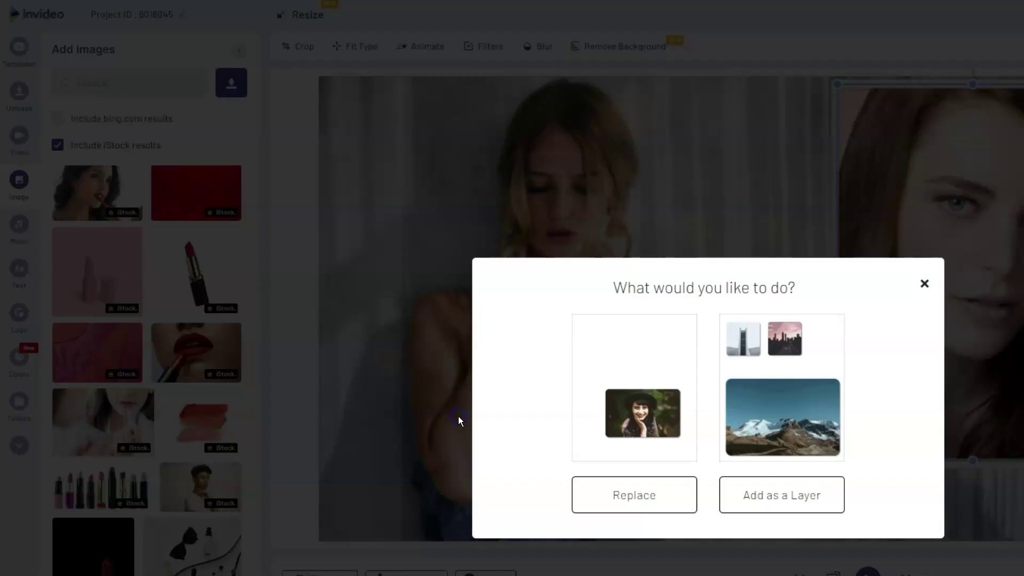
pyautogui.click(636, 498)
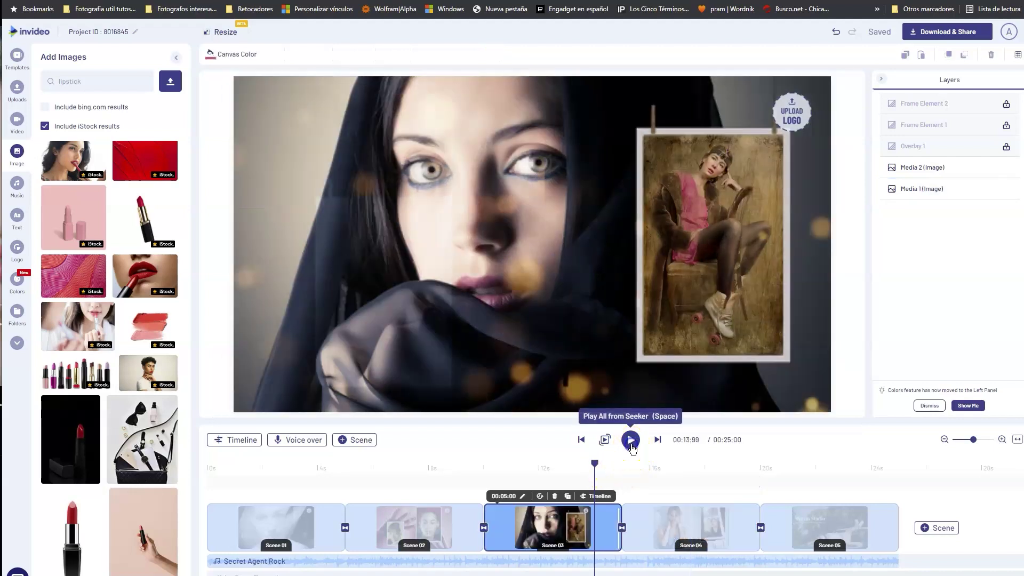
# Play the preview from Scene 03, pause it, and scrub back to Scene 04's lipstick image.
pyautogui.click(631, 447)
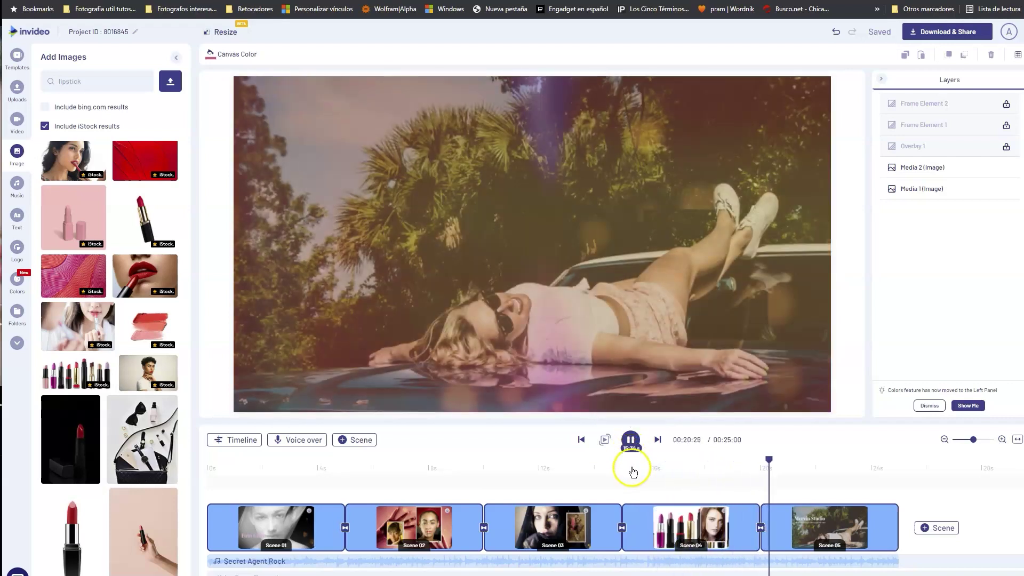
pyautogui.click(631, 440)
pyautogui.moveTo(654, 469)
pyautogui.mouseDown()
pyautogui.moveTo(679, 479)
pyautogui.moveTo(624, 480)
pyautogui.mouseUp()
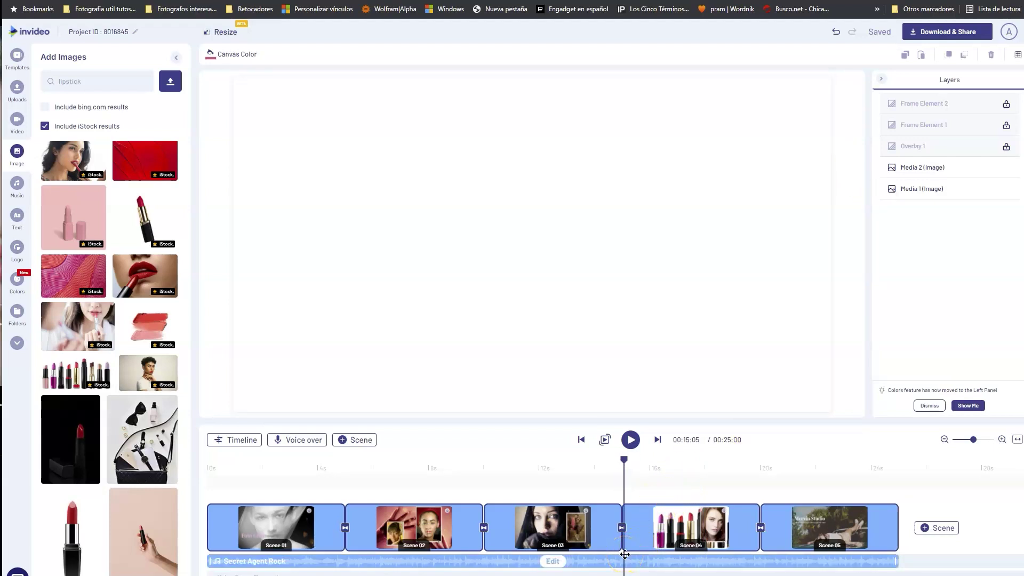
# Delete the lipstick scene and add the yellow portrait scene from the Look Book template.
pyautogui.click(812, 527)
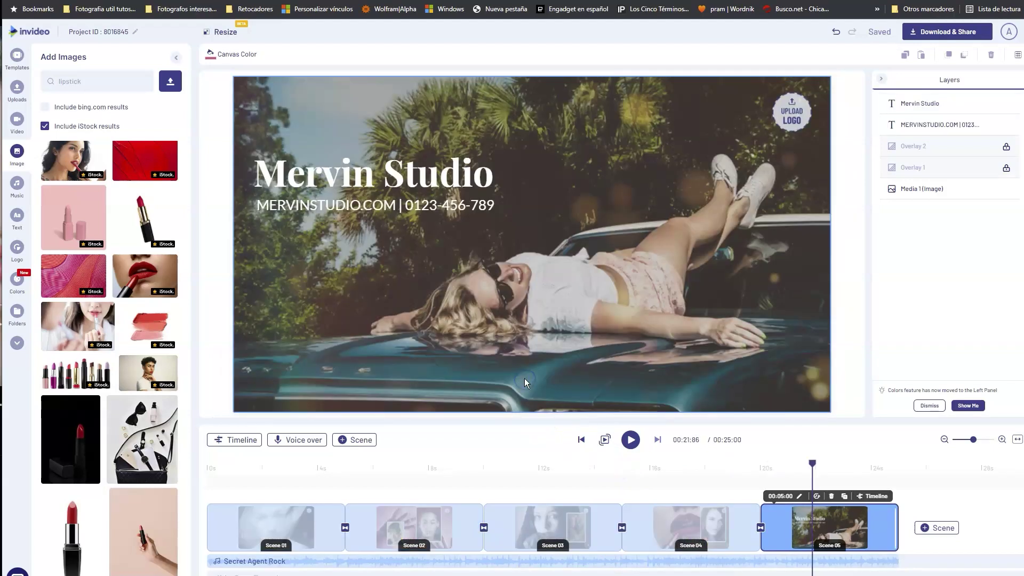
pyautogui.press('Delete')
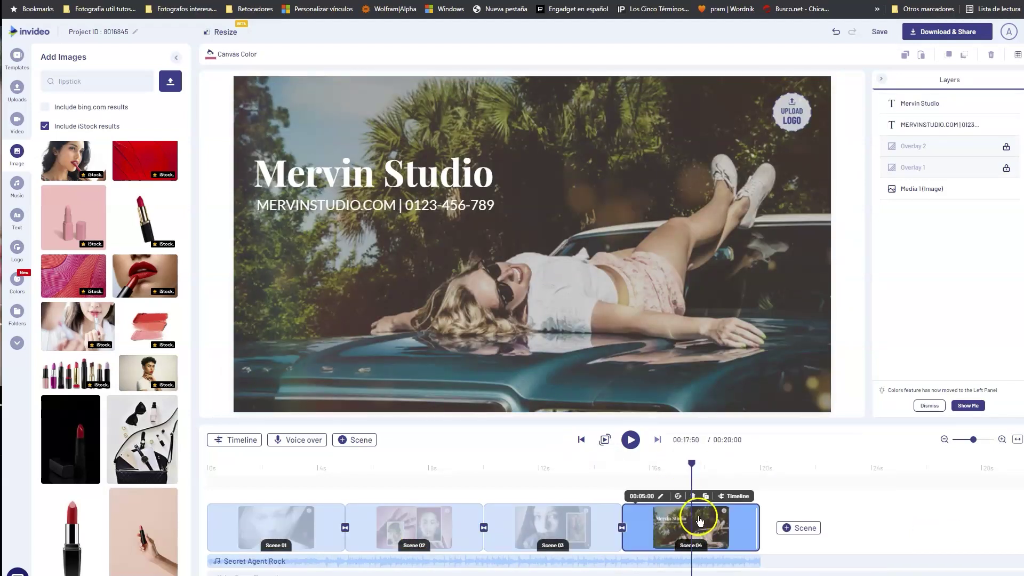
pyautogui.moveTo(785, 527)
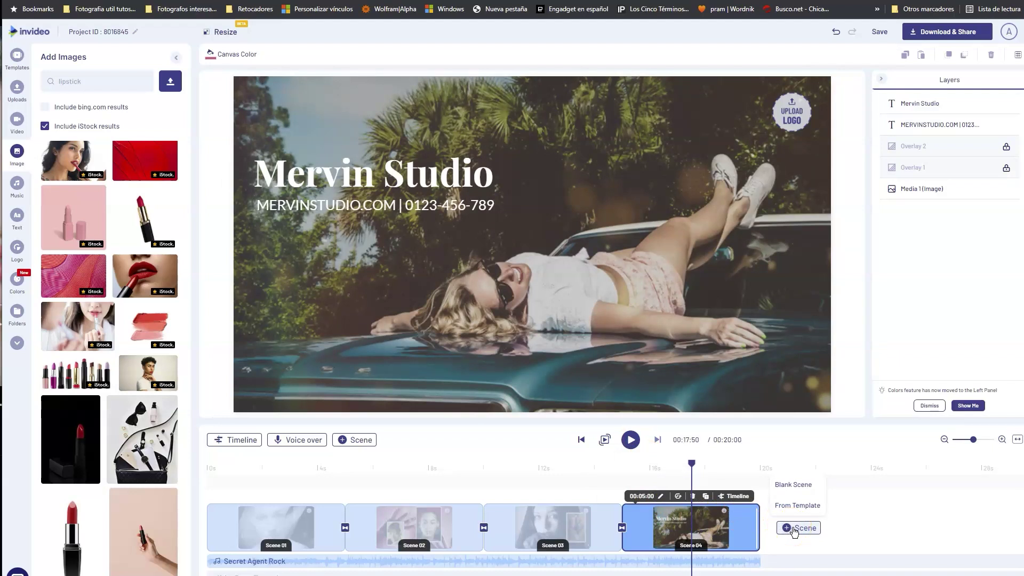
pyautogui.click(791, 505)
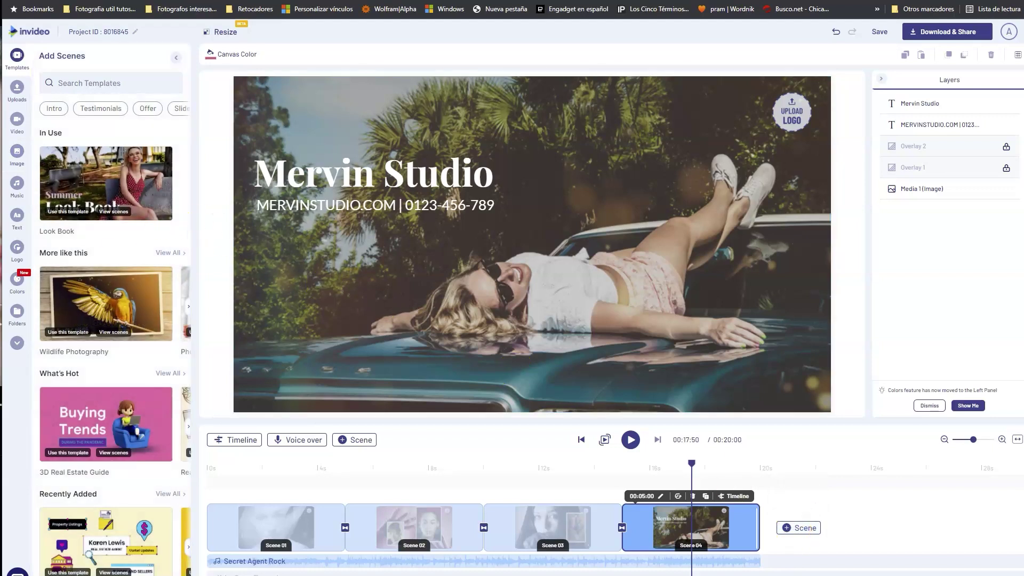
pyautogui.click(113, 196)
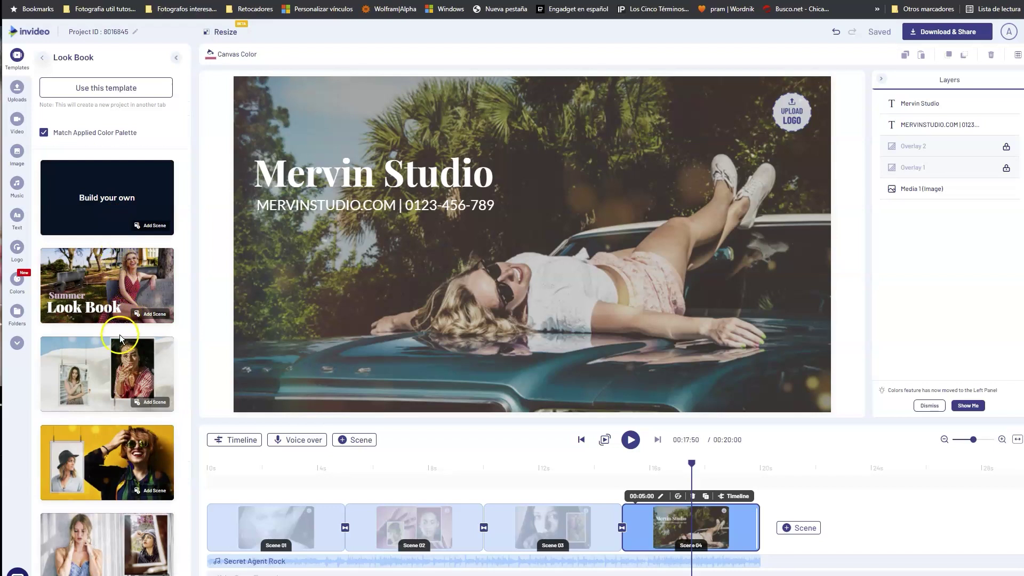
pyautogui.click(126, 475)
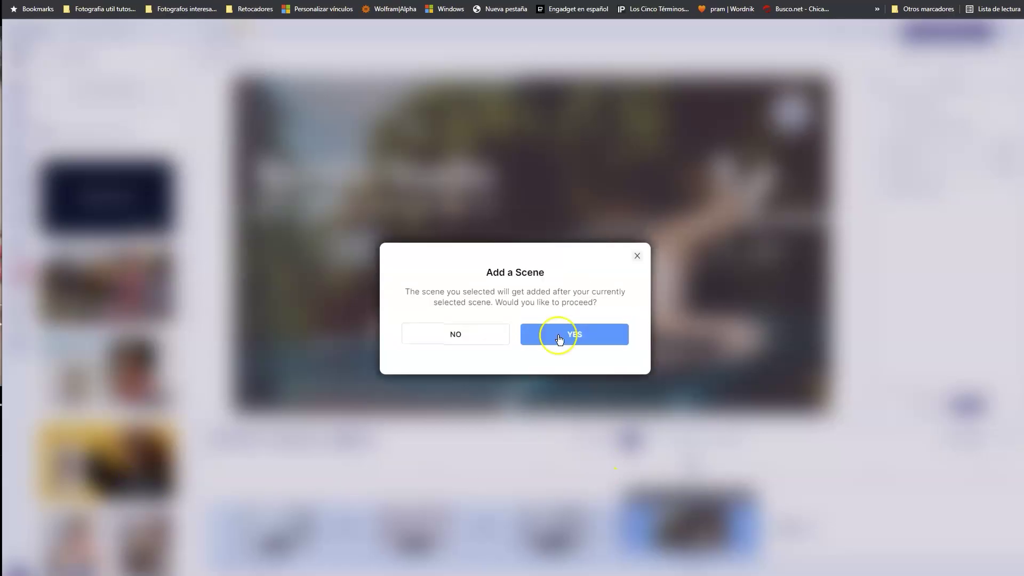
pyautogui.click(558, 338)
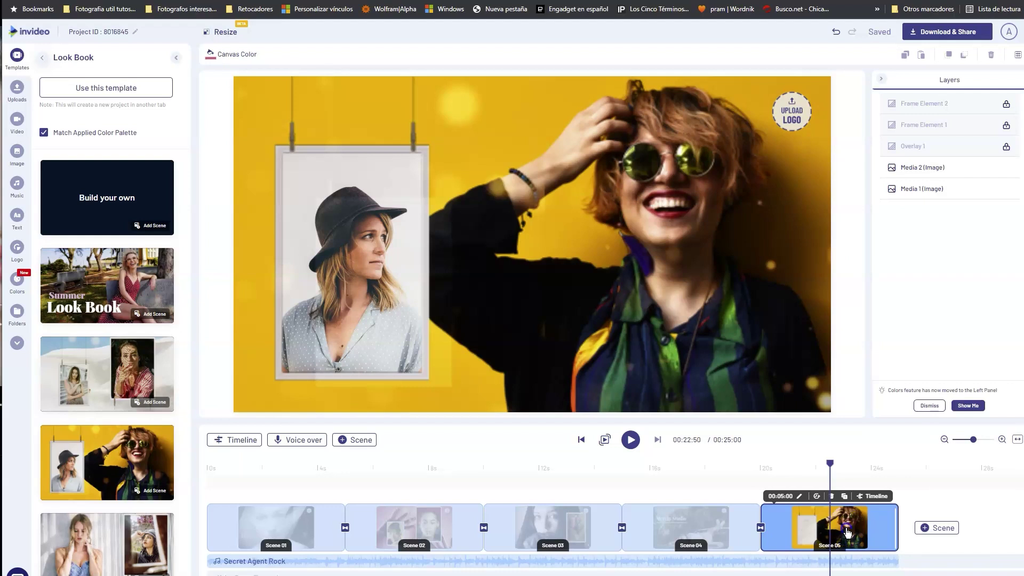
# Move the yellow scene before the end card, then delete it, leaving four scenes.
pyautogui.moveTo(847, 532); pyautogui.dragTo(701, 533)
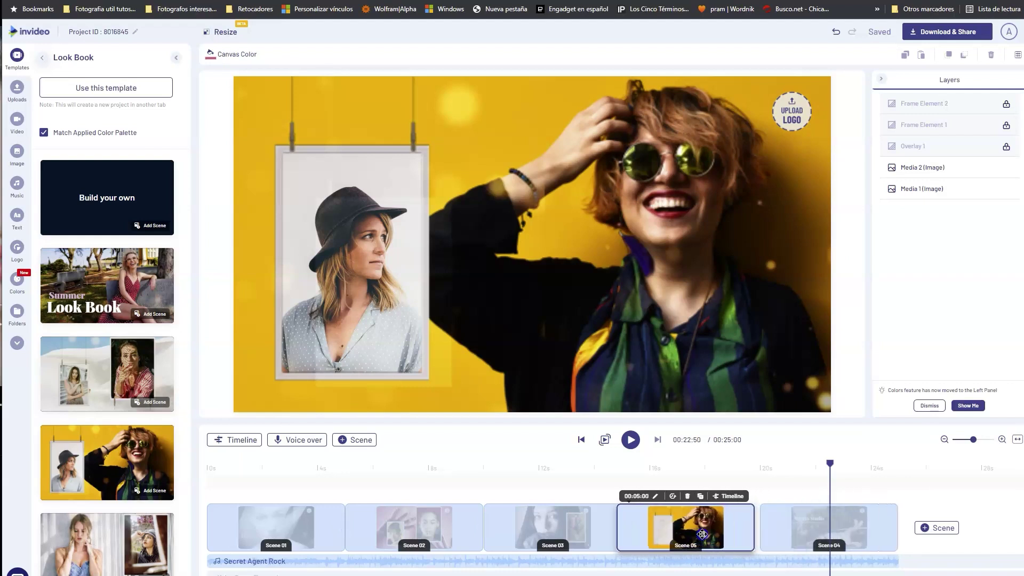
pyautogui.click(694, 496)
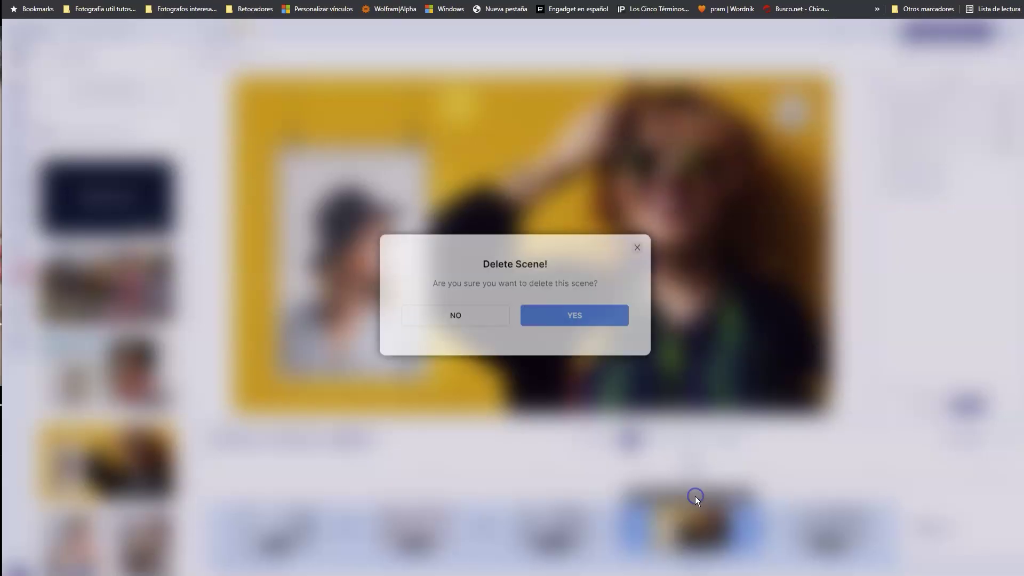
pyautogui.click(582, 326)
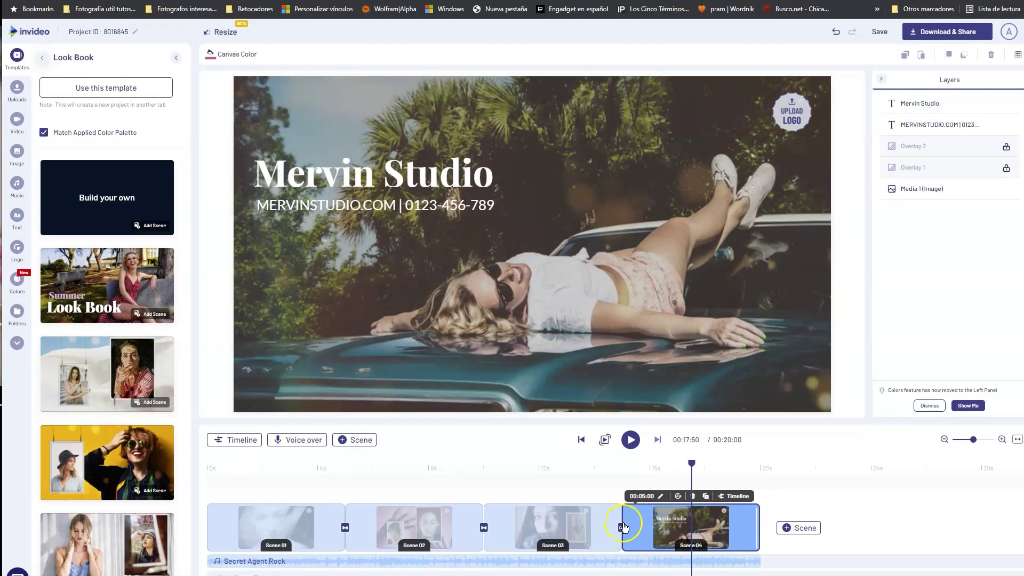
# Replace the Mervin Studio end card's car photo with the Books-folder crossed-arms portrait.
pyautogui.click(15, 311)
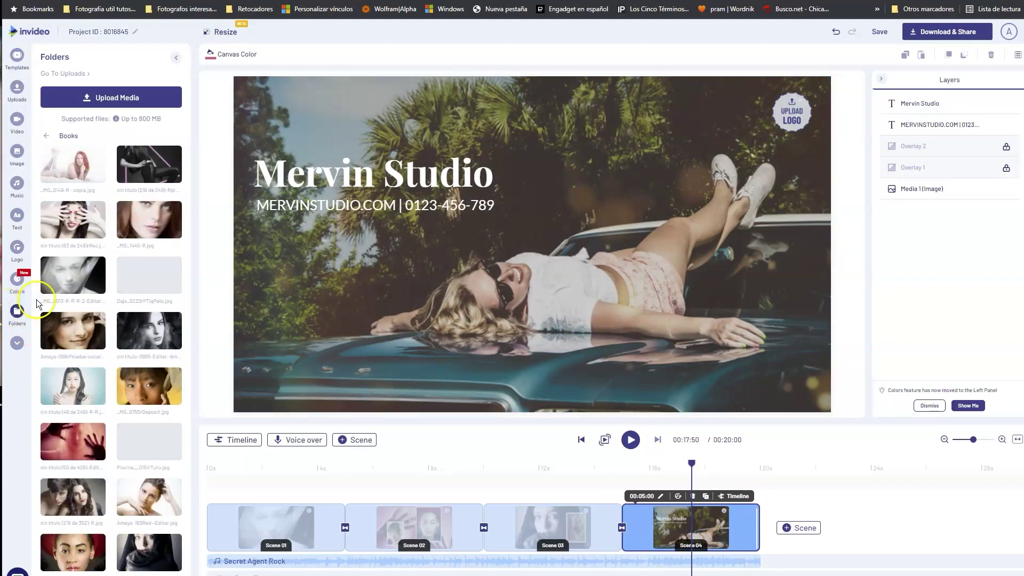
pyautogui.moveTo(63, 261); pyautogui.dragTo(378, 374)
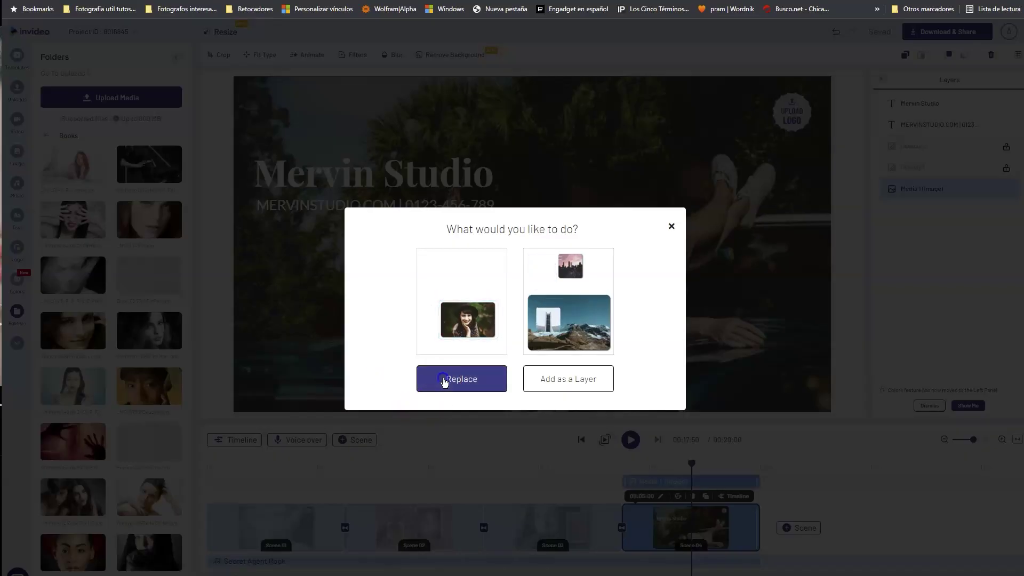
pyautogui.click(444, 380)
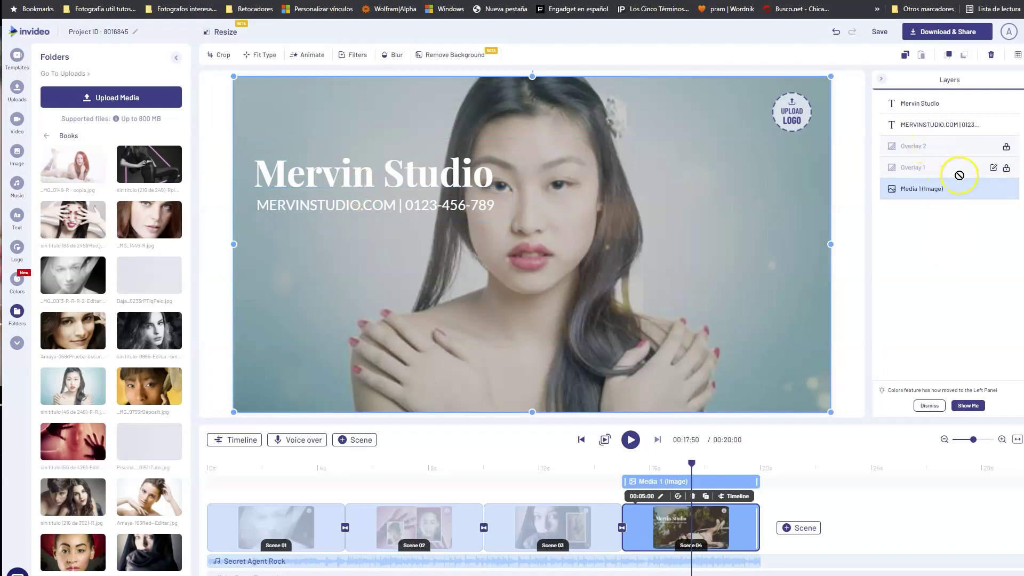
pyautogui.click(965, 109)
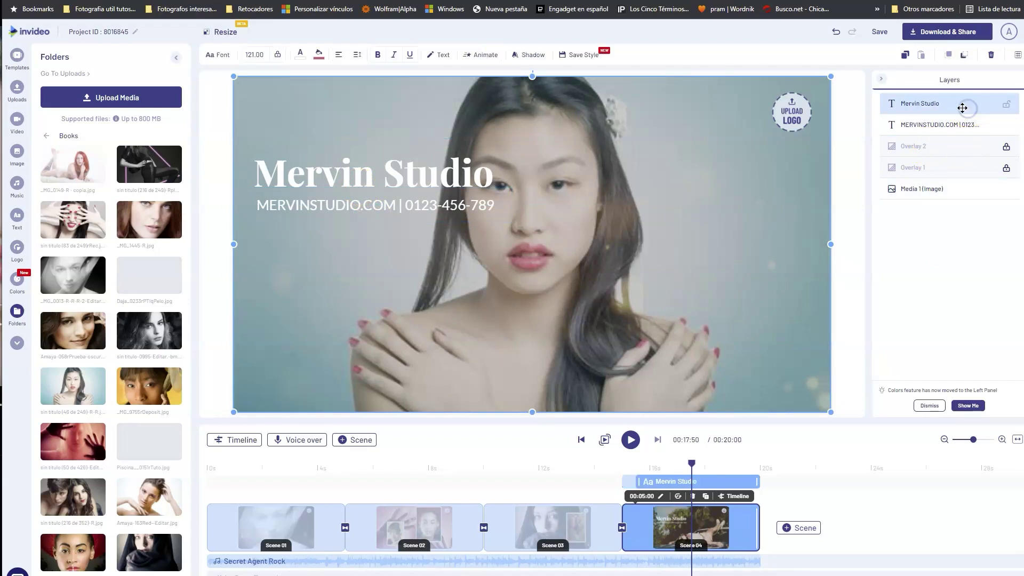
# Retitle the end card from Mervin Studio to 'Foto Glam'.
pyautogui.click(22, 217)
pyautogui.click(440, 56)
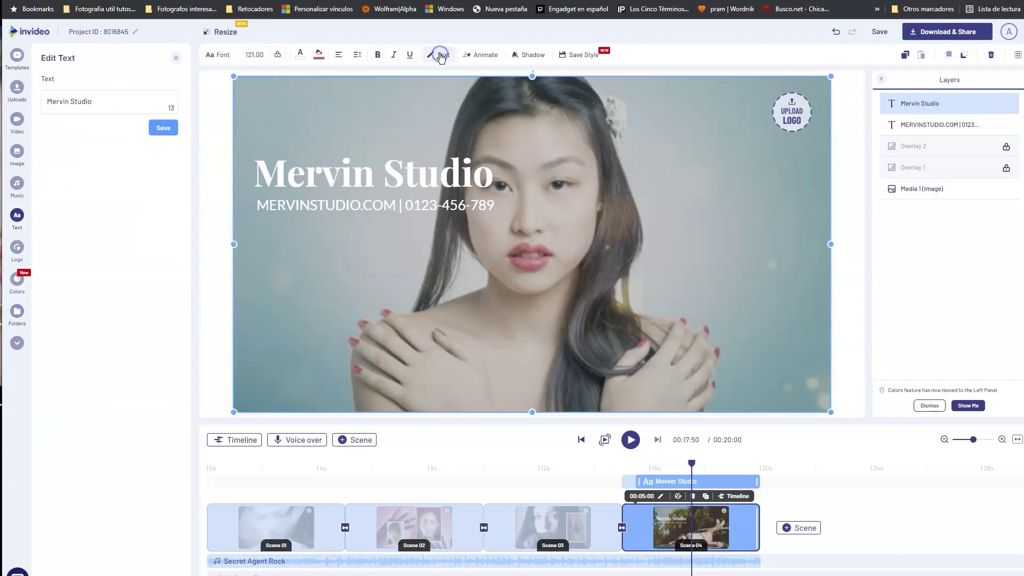
pyautogui.moveTo(79, 108); pyautogui.dragTo(14, 98)
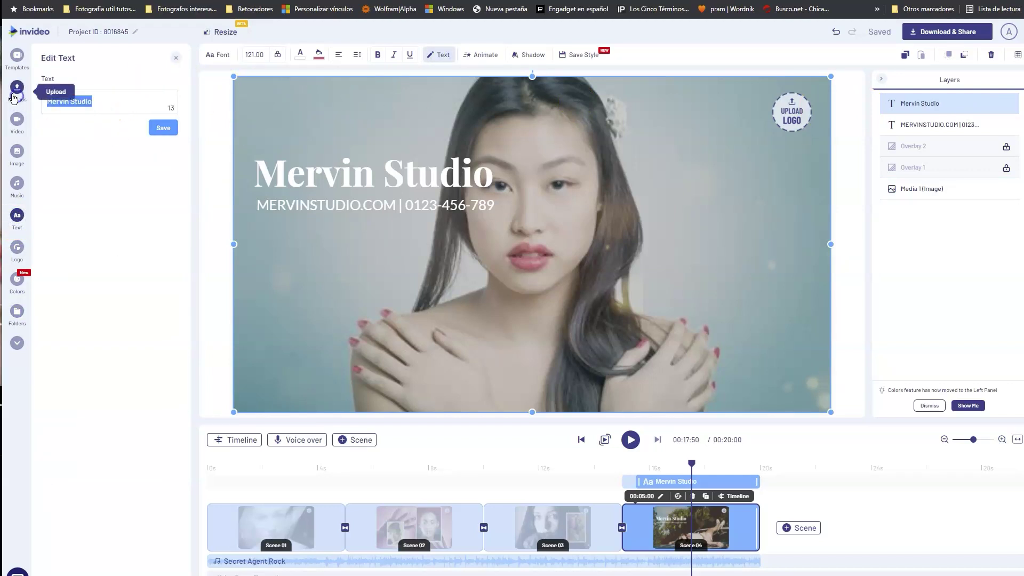
pyautogui.write('Fto Gla')
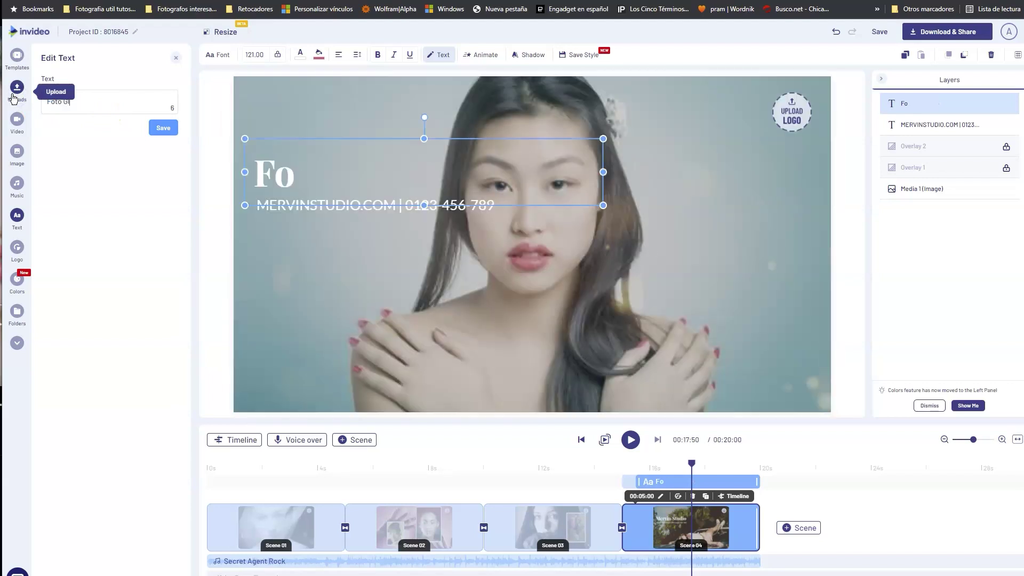
pyautogui.write('m')
# Change MERVINSTUDIO in the contact line to FOTOGLAM.
pyautogui.click(451, 224)
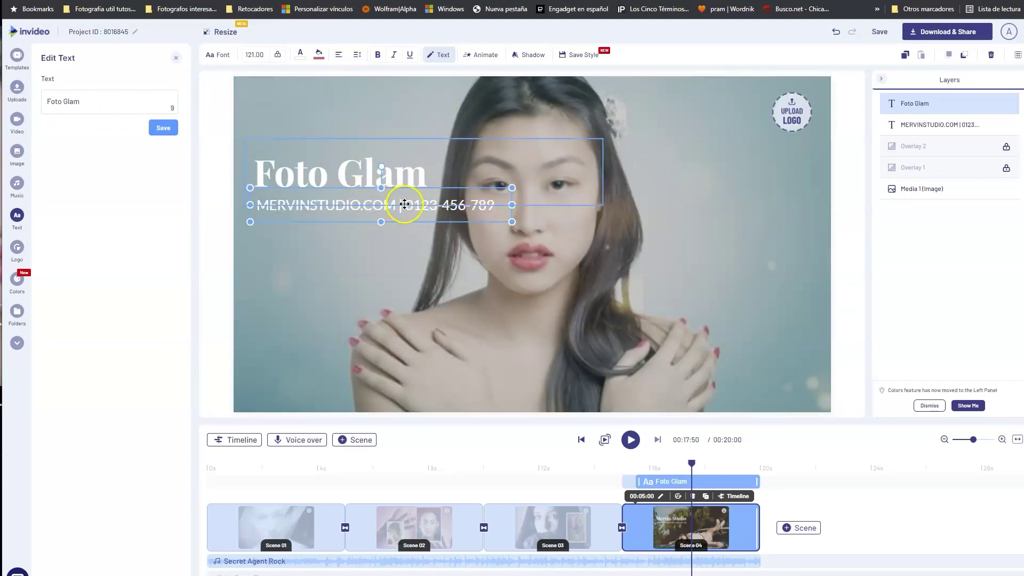
pyautogui.click(262, 202)
pyautogui.click(93, 100)
pyautogui.moveTo(99, 101); pyautogui.dragTo(46, 102)
pyautogui.write('FOTO')
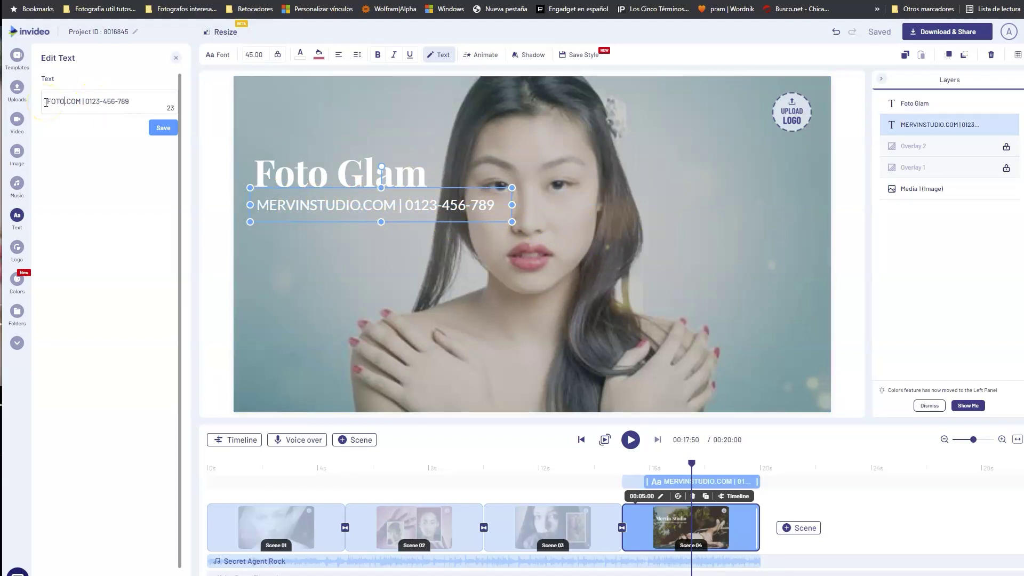
pyautogui.write('GLAM')
pyautogui.press('Left')
pyautogui.press('BackSpace')
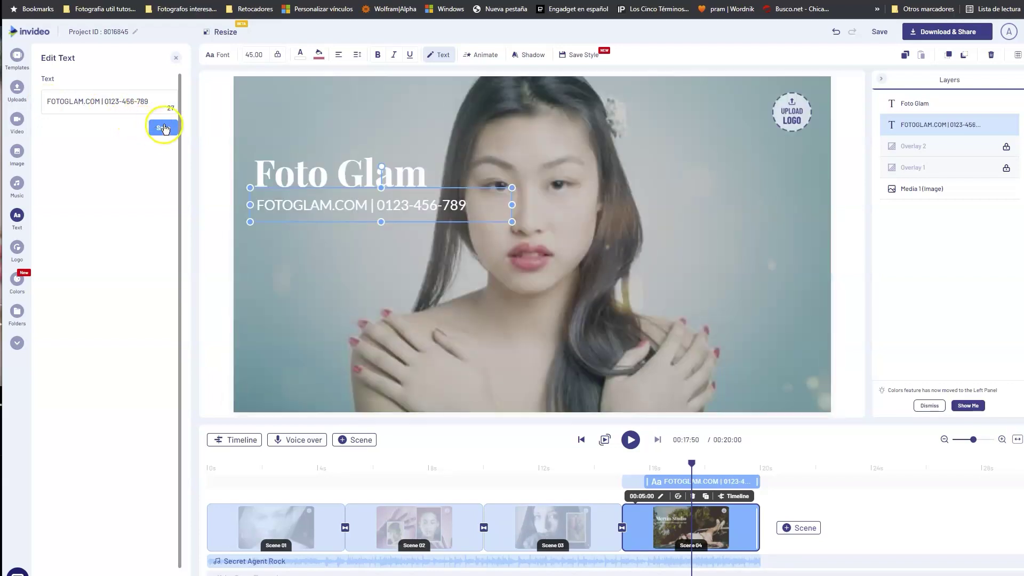
# Move the contact line to the top of the card and the Foto Glam title to the lower centre.
pyautogui.moveTo(400, 208); pyautogui.dragTo(401, 112)
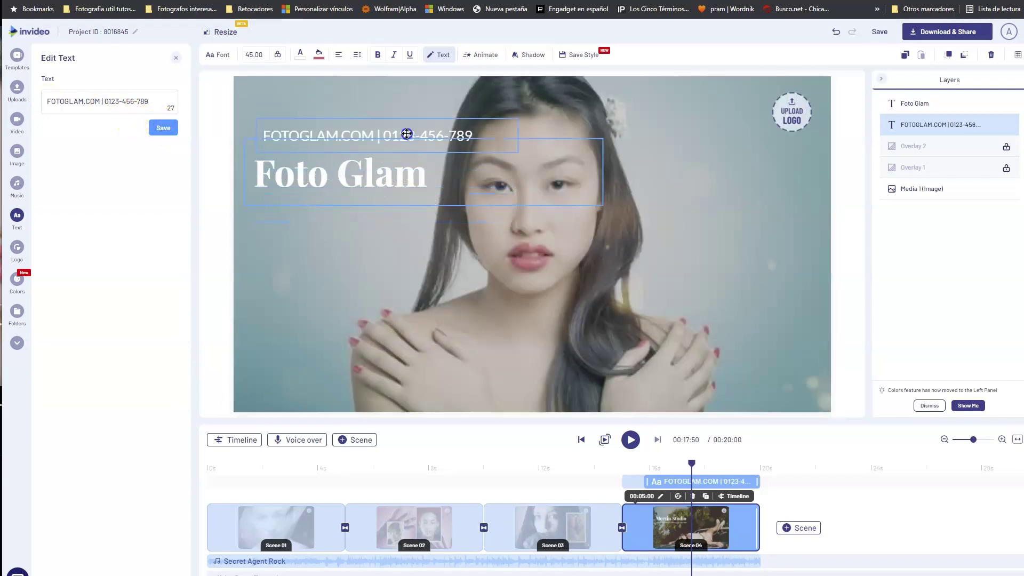
pyautogui.click(959, 109)
pyautogui.moveTo(417, 174); pyautogui.dragTo(629, 355)
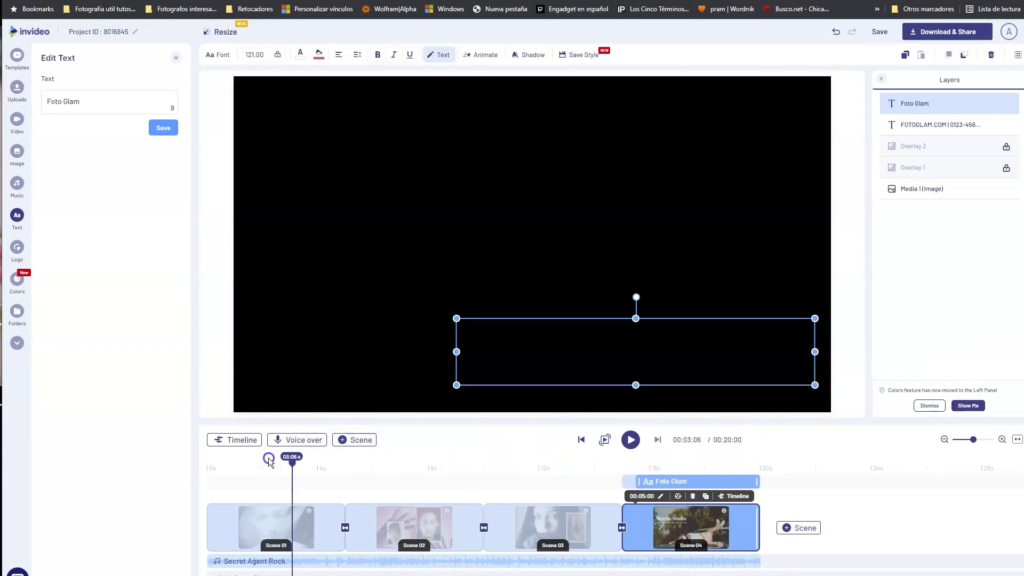
# Play the four-scene video from the beginning, then bring up the music library's genre list.
pyautogui.moveTo(692, 468); pyautogui.dragTo(236, 459)
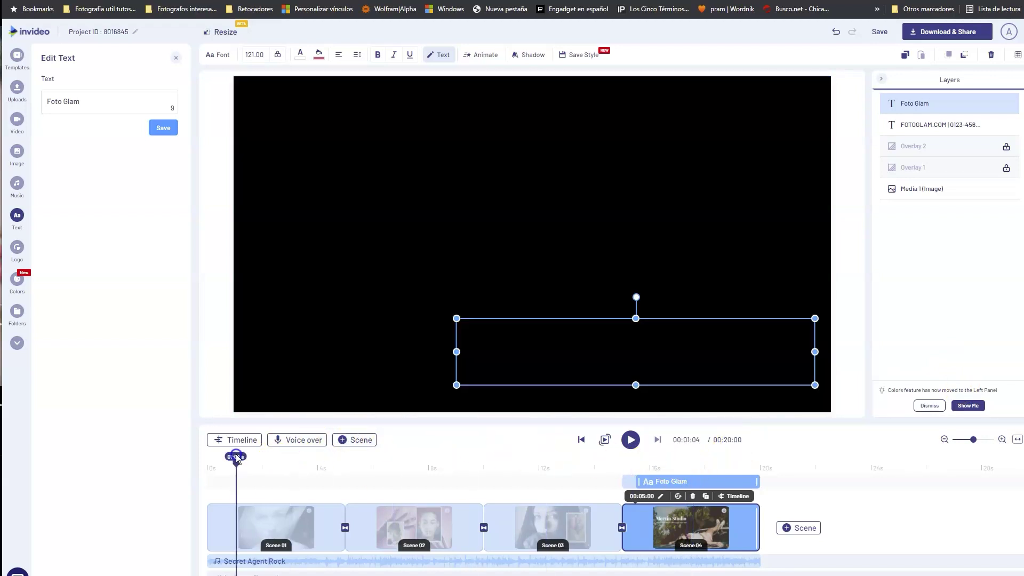
pyautogui.click(630, 440)
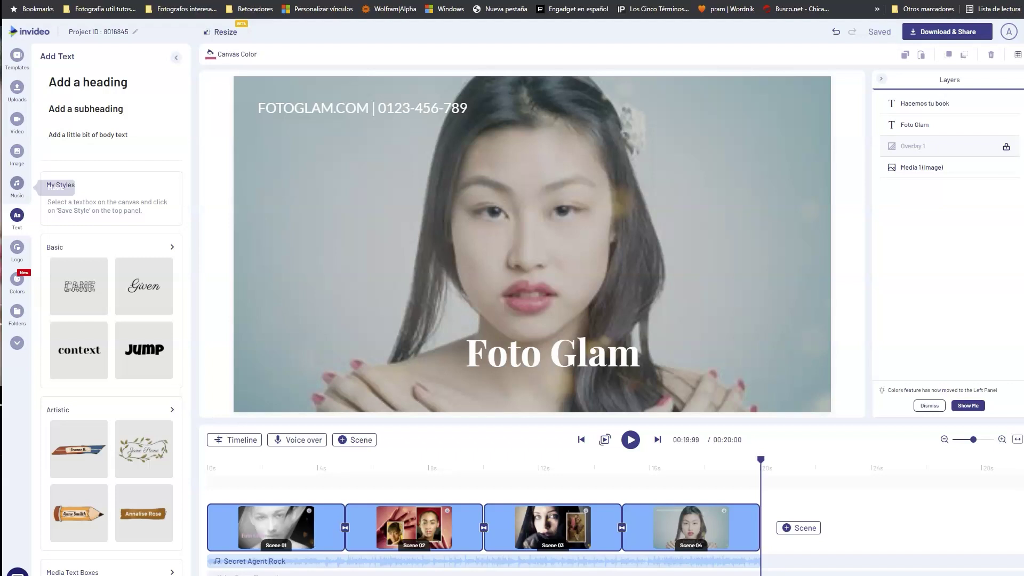
pyautogui.click(17, 183)
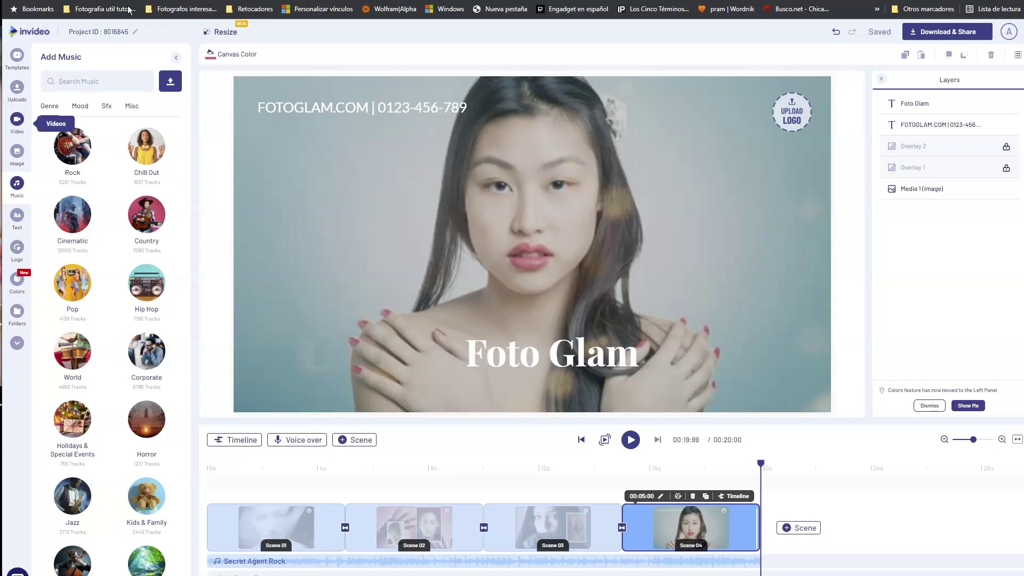
# Switch the sidebar to the Videos stock library.
pyautogui.click(17, 119)
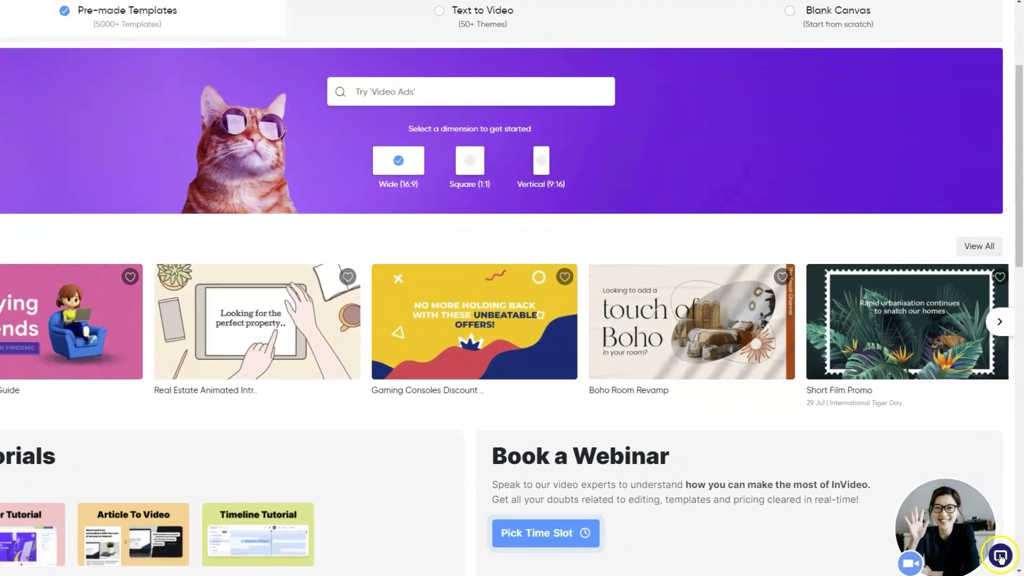
pyautogui.click(1001, 556)
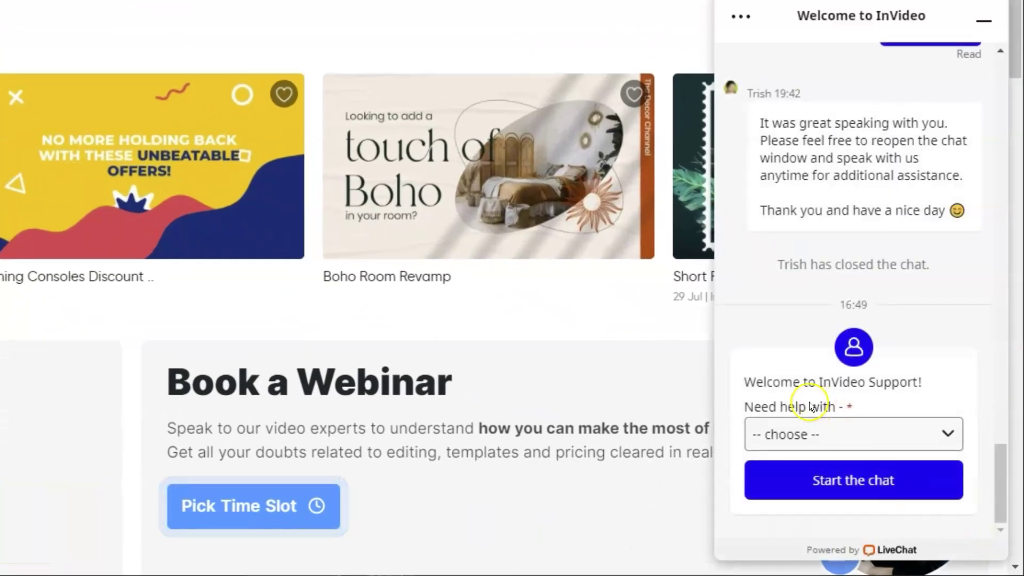
pyautogui.click(982, 20)
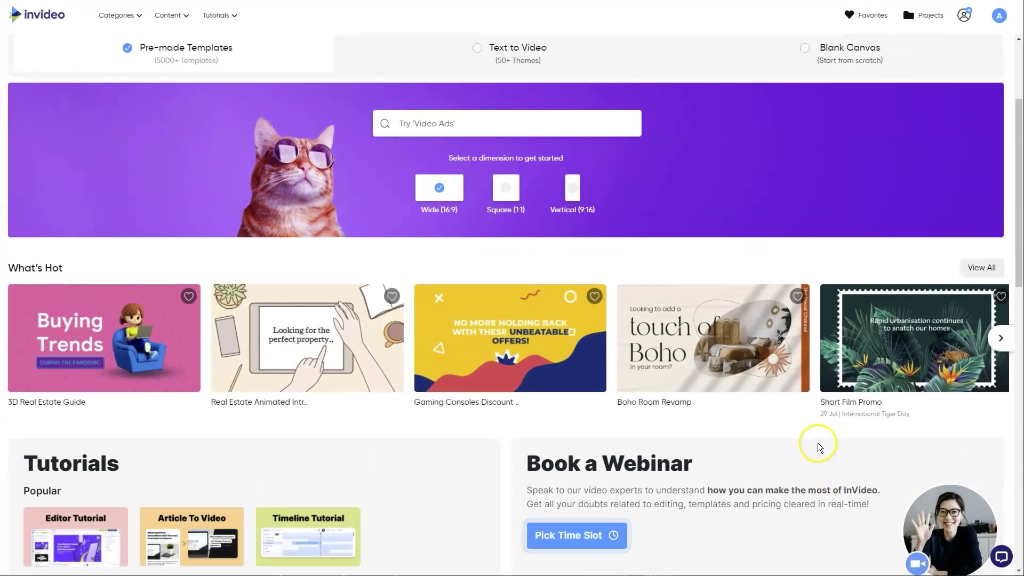